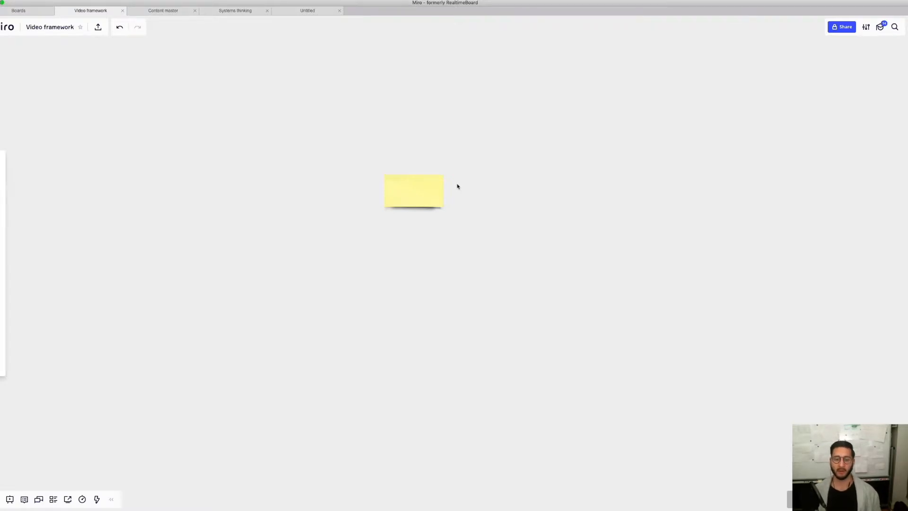
Duplicate the blank yellow sticky note three times to form an evenly spaced horizontal row of four
click(414, 196)
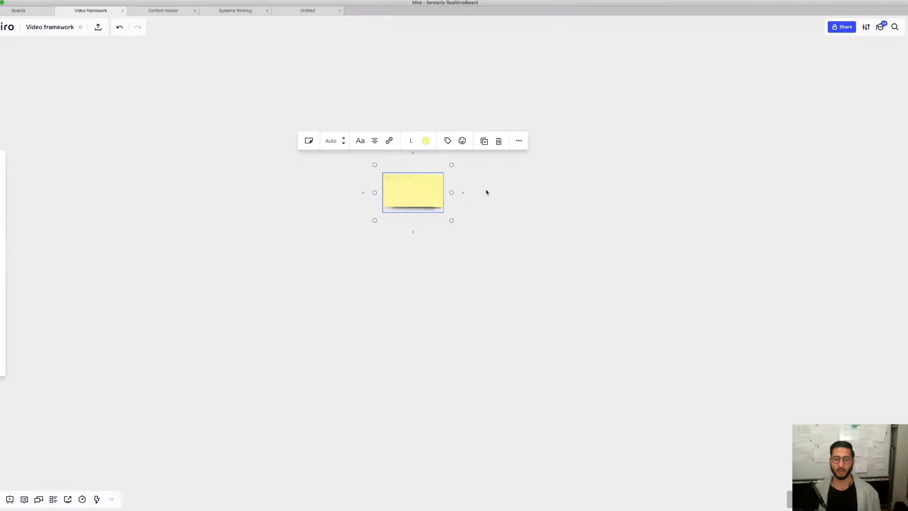
key(Escape)
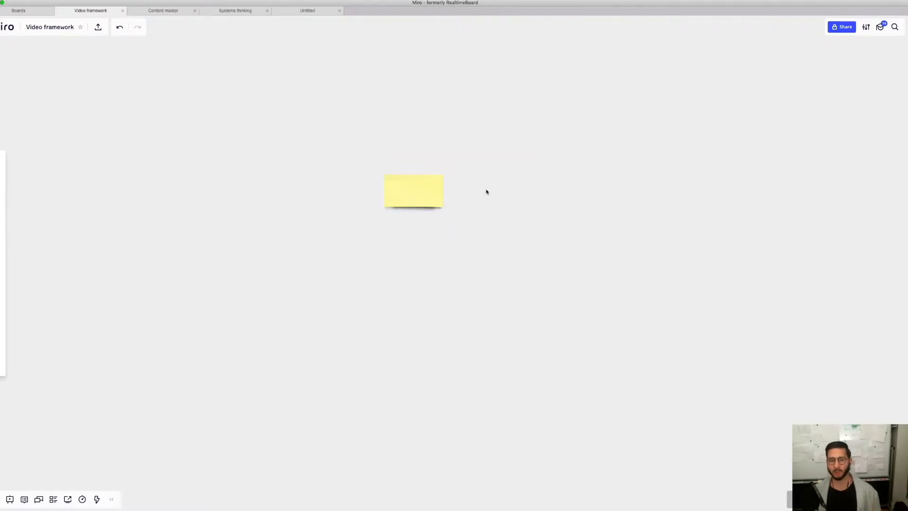
drag(410, 197, 614, 189)
click(519, 239)
scroll(505, 237, right, 1)
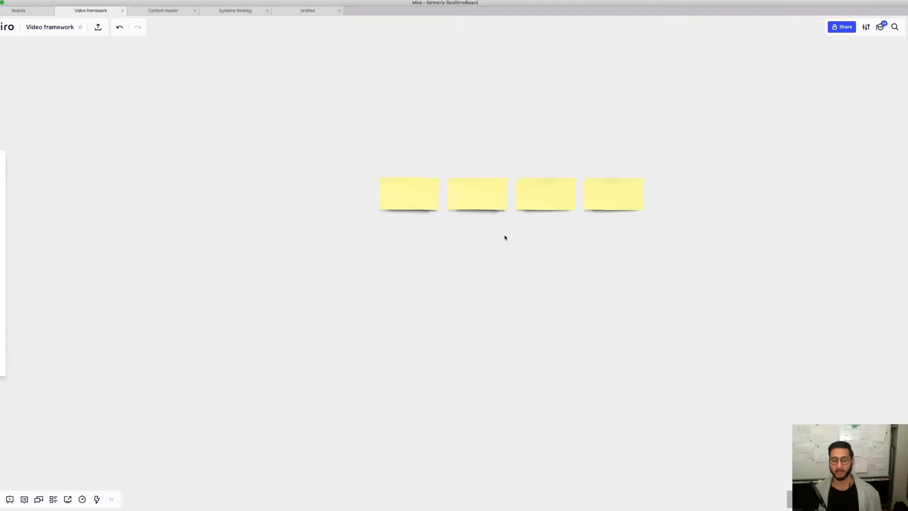
double_click(411, 159)
click(485, 136)
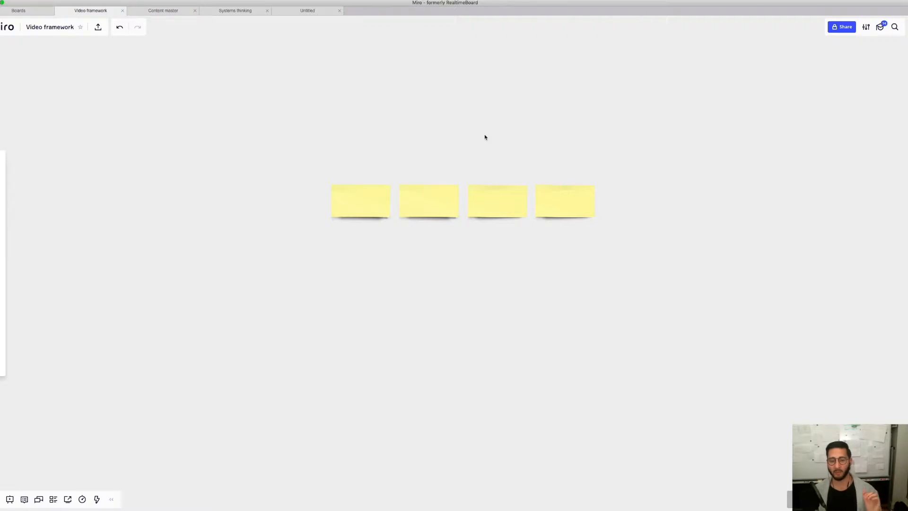
double_click(485, 138)
click(410, 170)
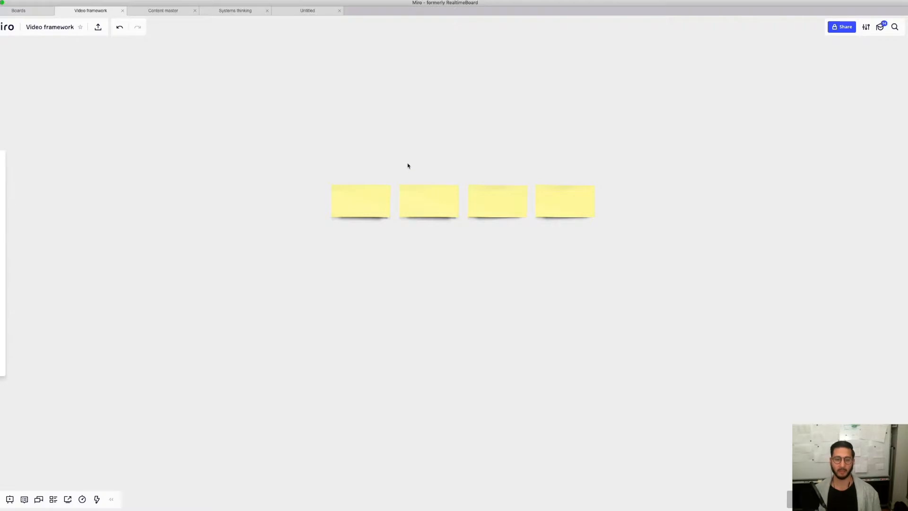
Label the four yellow notes "Block 1", "Block 2", "Block 3" and "Block 4" in order along the row
double_click(359, 204)
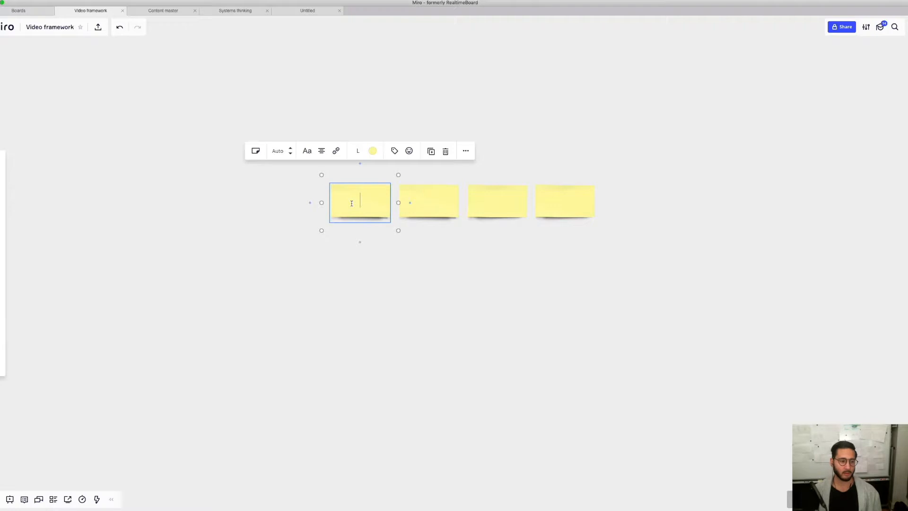
text(Block 1)
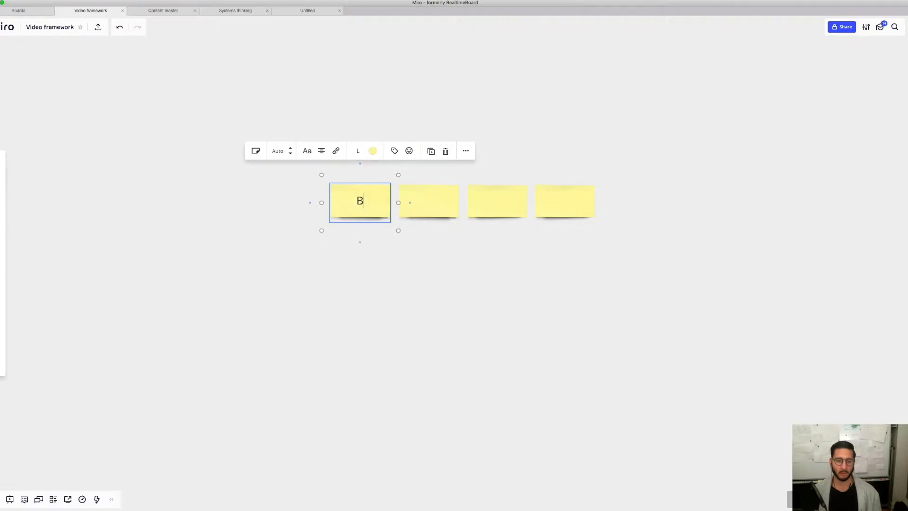
click(699, 259)
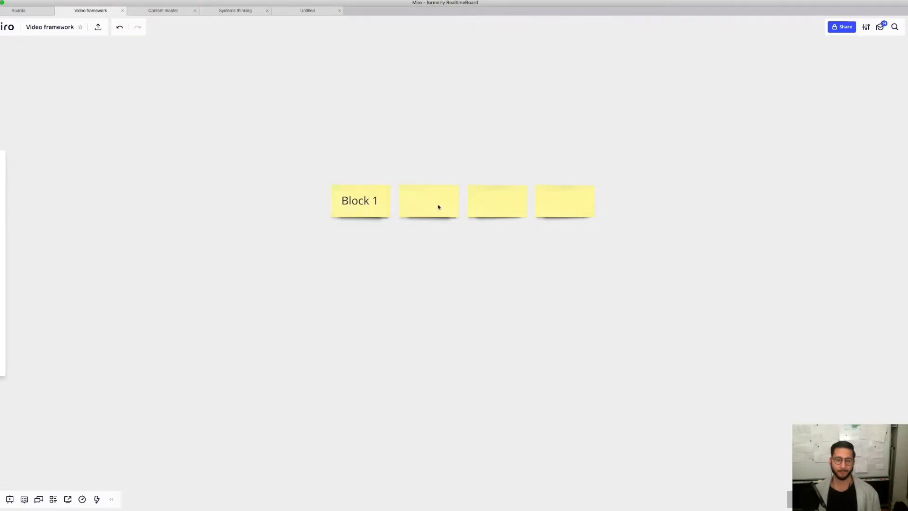
double_click(430, 201)
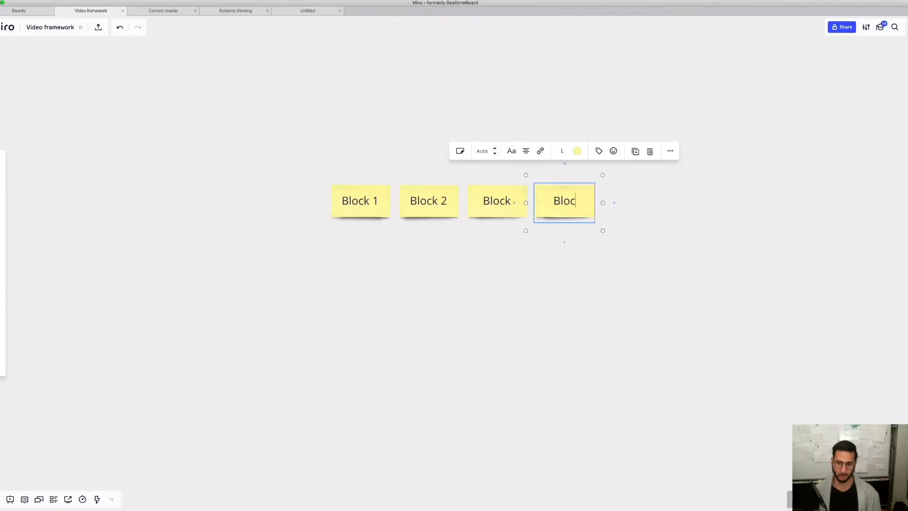
text(k 4)
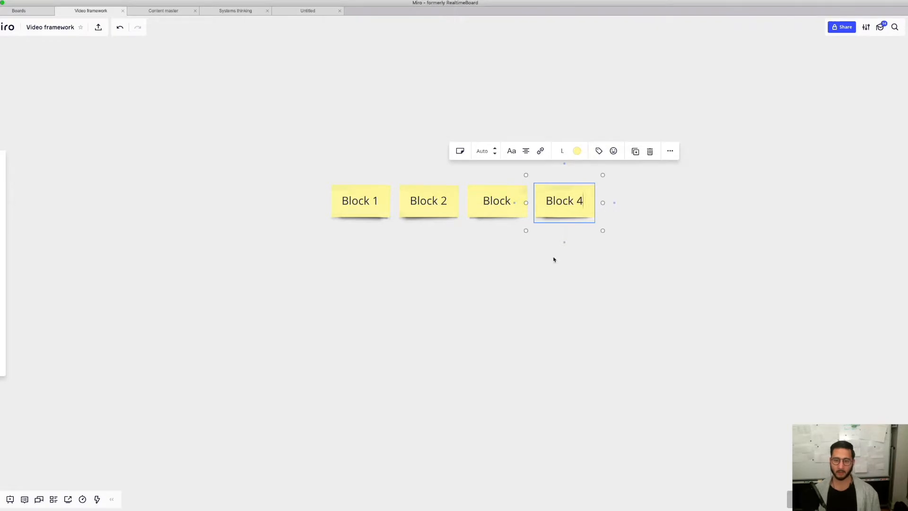
double_click(517, 200)
text(3)
key(Left)
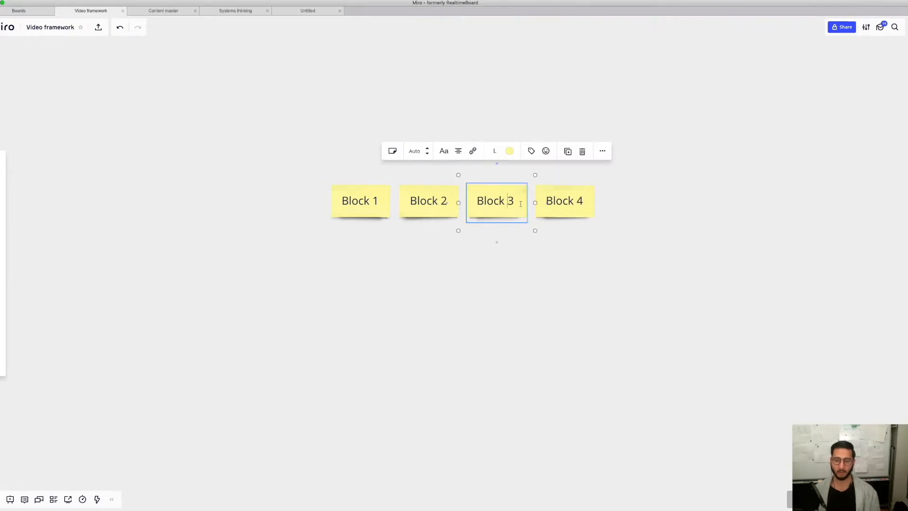
click(621, 265)
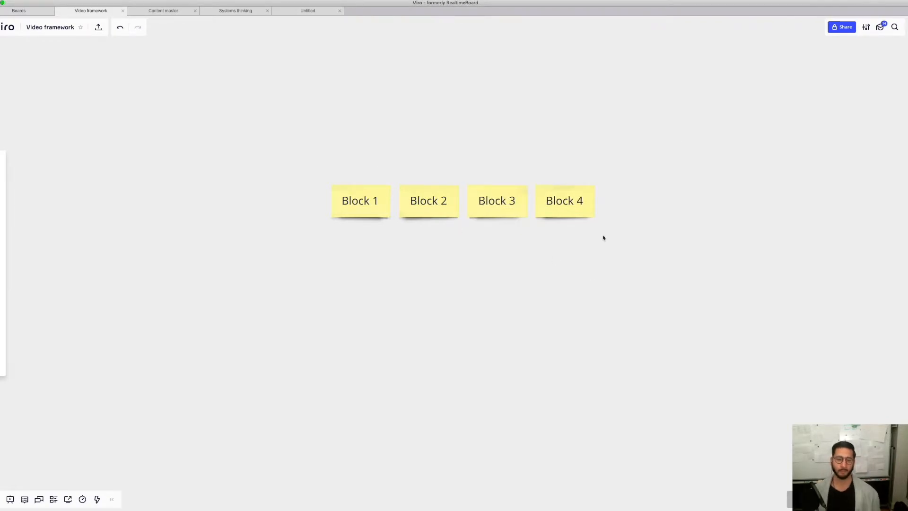
Add a green "2 day sprint" note above Block 1 and a green "4 pieces of content" note beside it
scroll(470, 316, up, 1)
double_click(245, 179)
key(n)
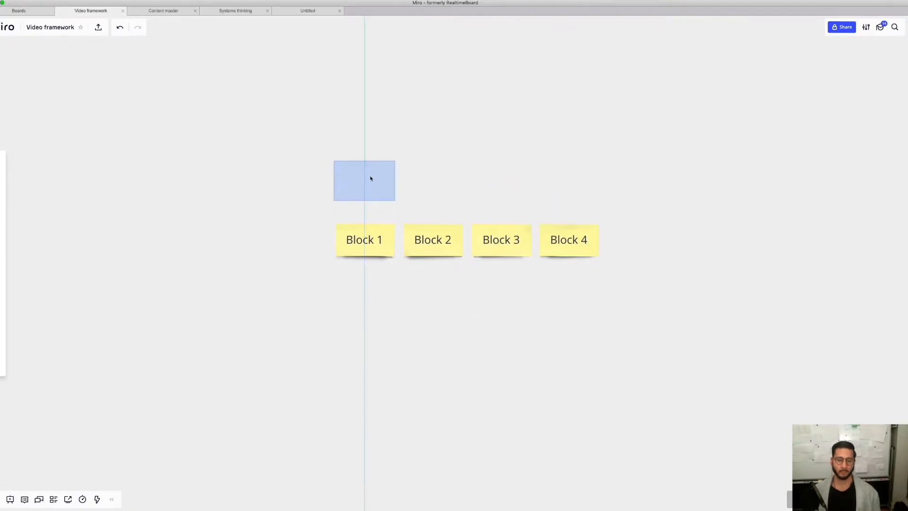
click(370, 178)
double_click(358, 178)
triple_click(358, 177)
text(2 day sprint)
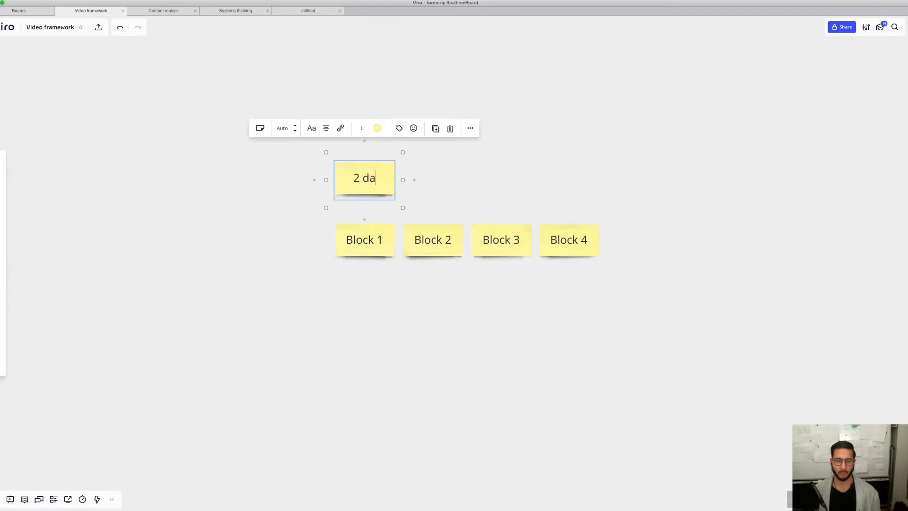
click(410, 211)
drag(367, 172, 367, 177)
click(378, 132)
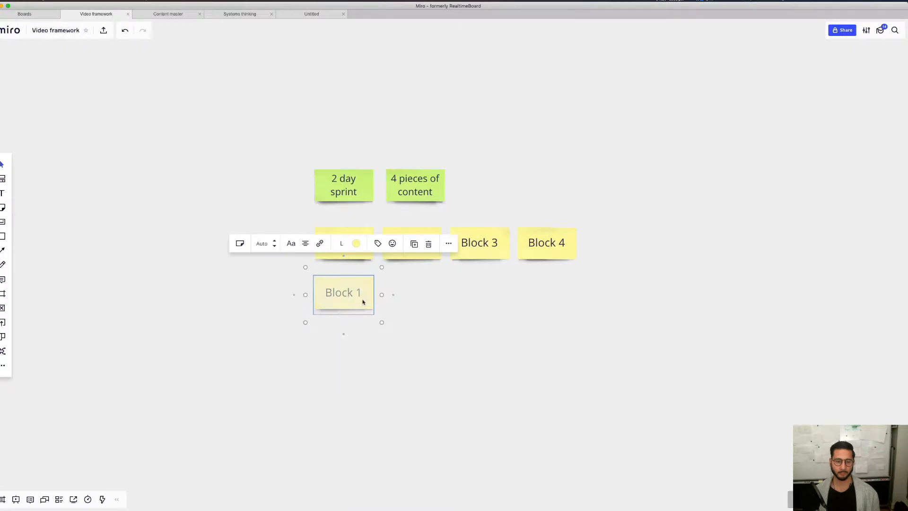
Put a yellow "Research" note beneath Block 1 and a yellow "Organize" note beneath Block 2
triple_click(346, 292)
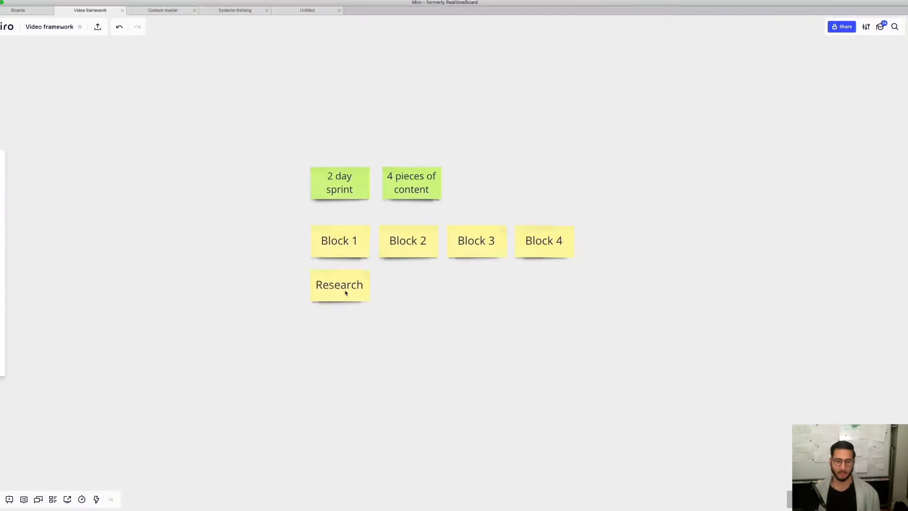
scroll(342, 290, down, 2)
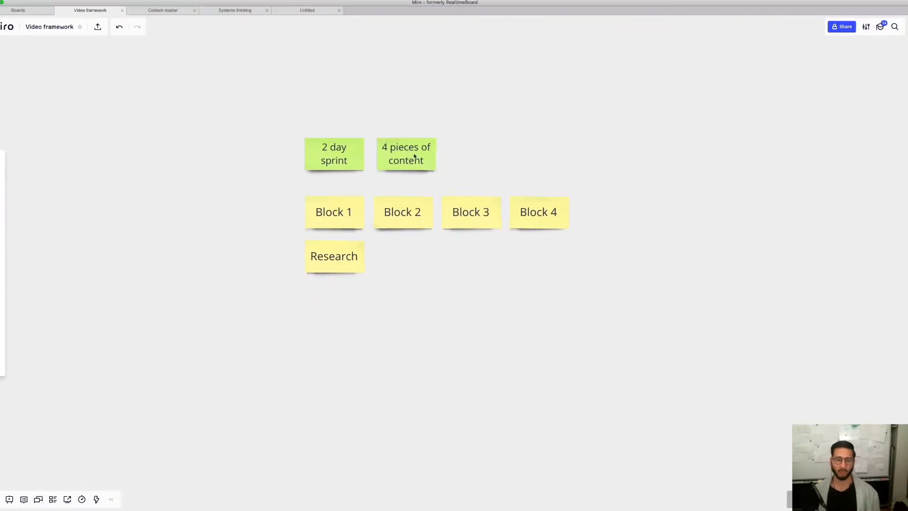
double_click(407, 266)
click(408, 247)
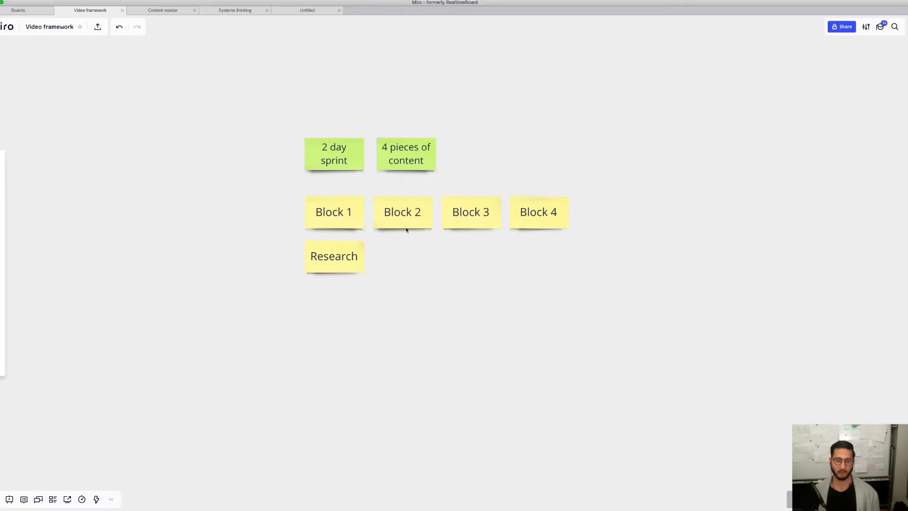
click(405, 254)
text(Organize)
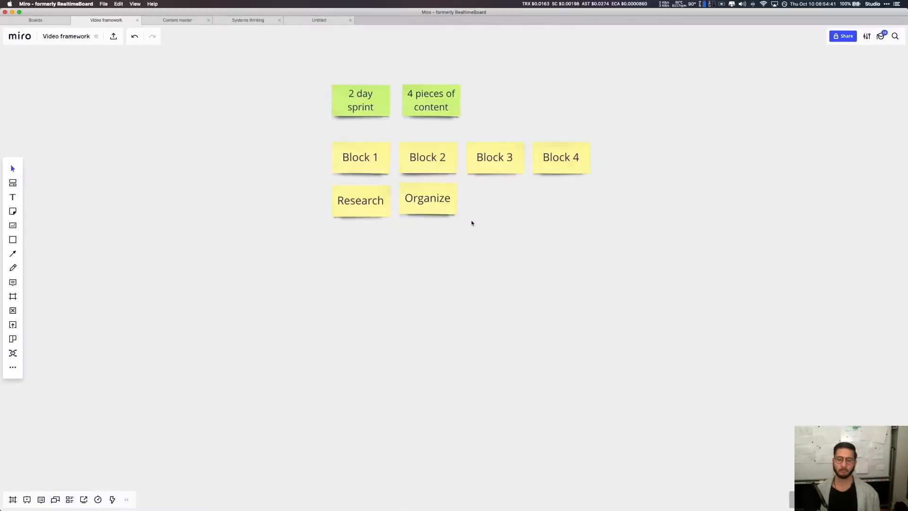
Place a yellow "Record" note beneath Block 3 and a yellow "Edit" note beneath Block 4
key(n)
click(504, 207)
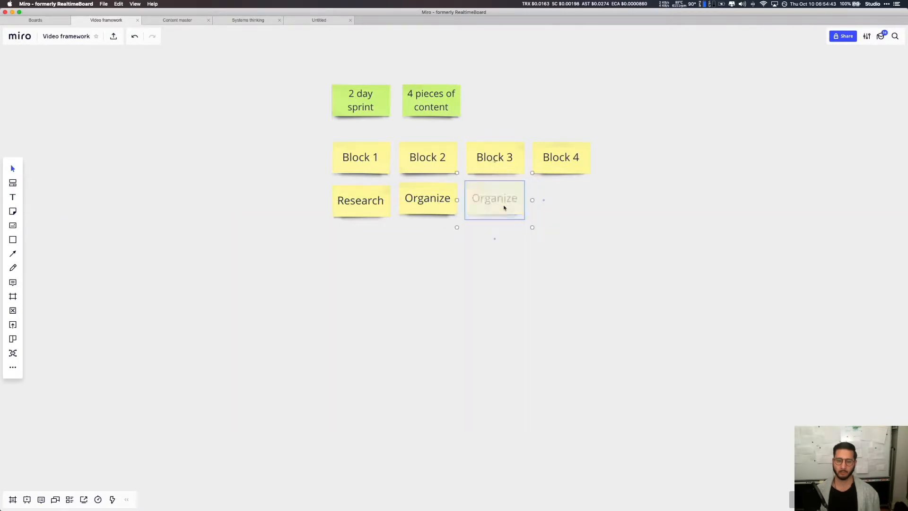
text(Recr)
text(rd)
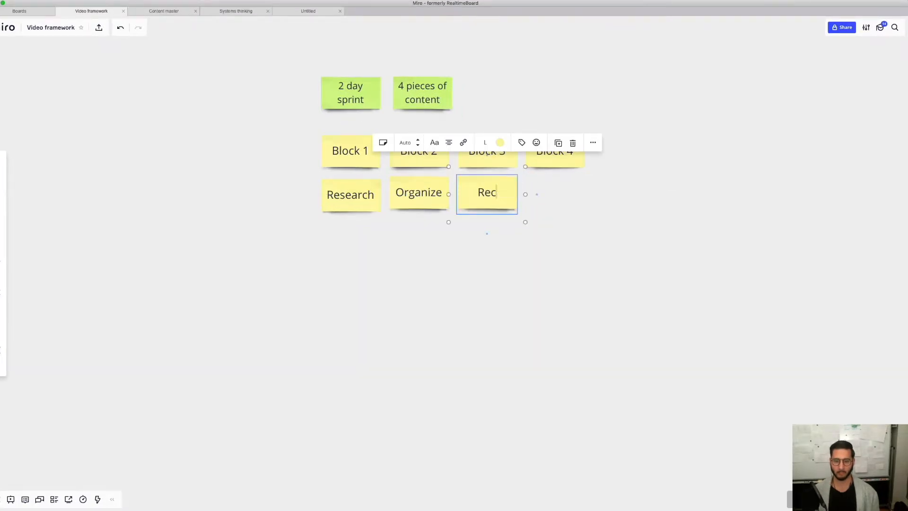
click(510, 245)
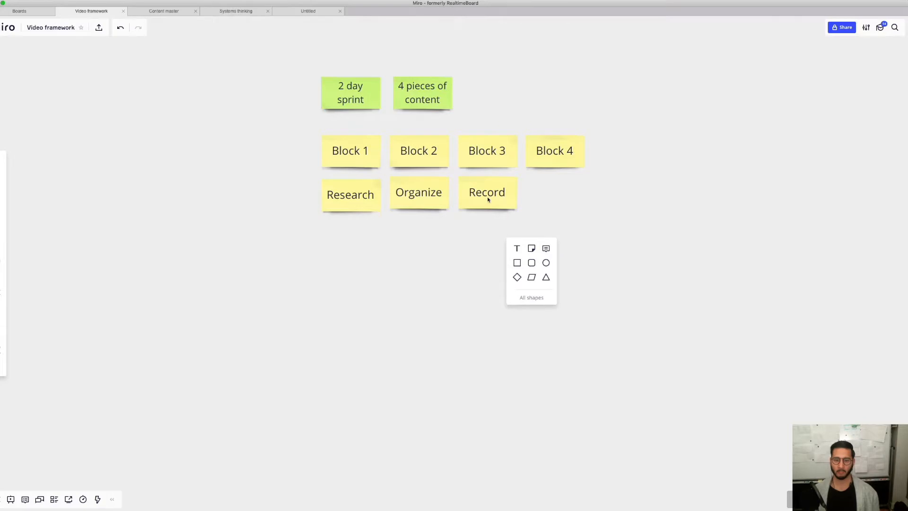
double_click(549, 230)
drag(495, 194, 558, 195)
double_click(559, 195)
text(Edit)
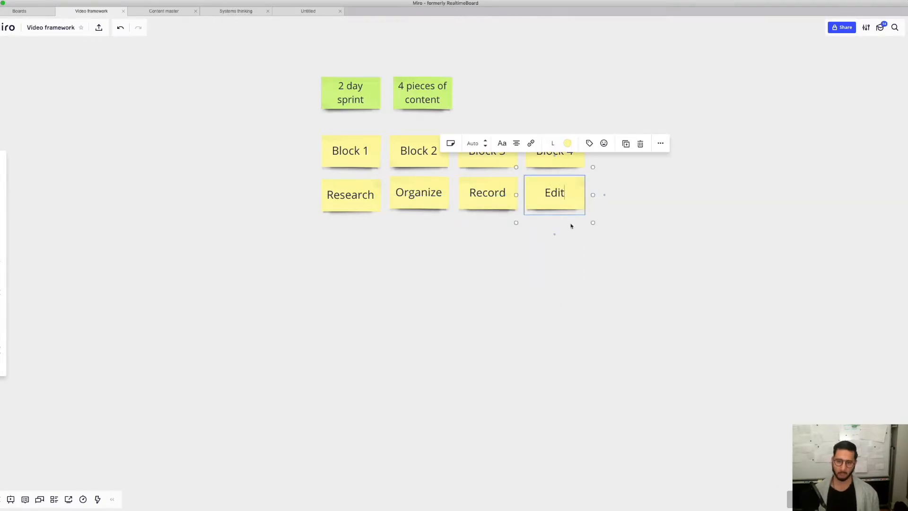
click(608, 249)
scroll(607, 249, up, 2)
double_click(641, 286)
click(654, 227)
scroll(654, 227, down, 1)
double_click(653, 226)
click(580, 112)
scroll(572, 128, up, 1)
scroll(572, 128, up, 1)
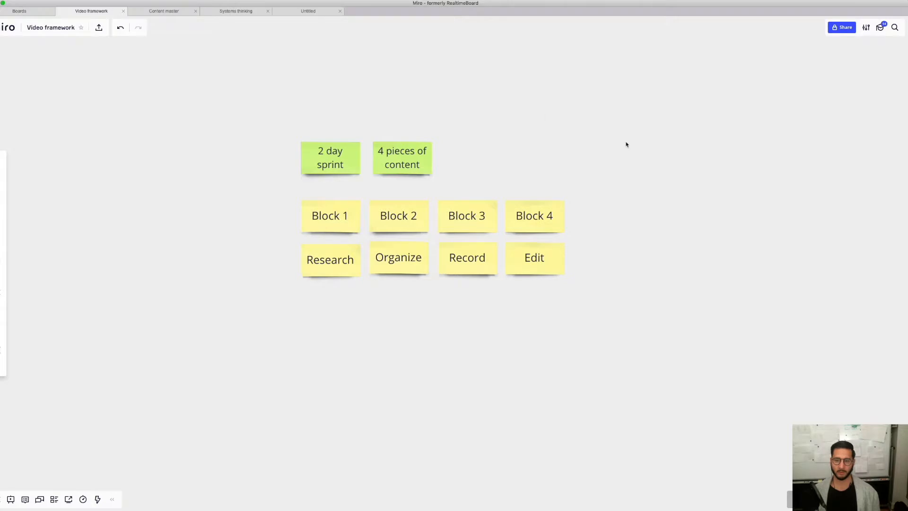
double_click(509, 135)
click(570, 117)
double_click(570, 117)
click(684, 198)
double_click(611, 162)
click(654, 182)
double_click(198, 167)
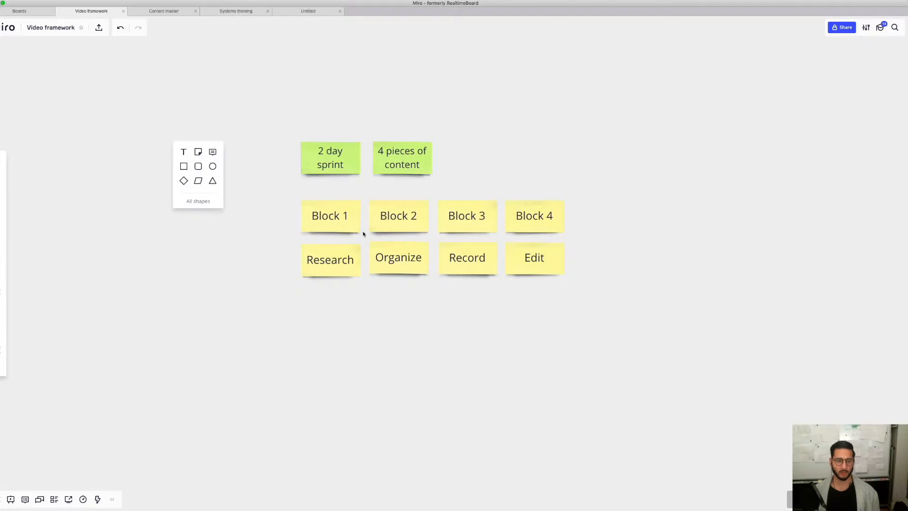
click(272, 236)
Move the Organize note down slightly to line it up with the Research note
scroll(421, 259, down, 2)
drag(390, 246, 390, 250)
double_click(456, 304)
click(340, 285)
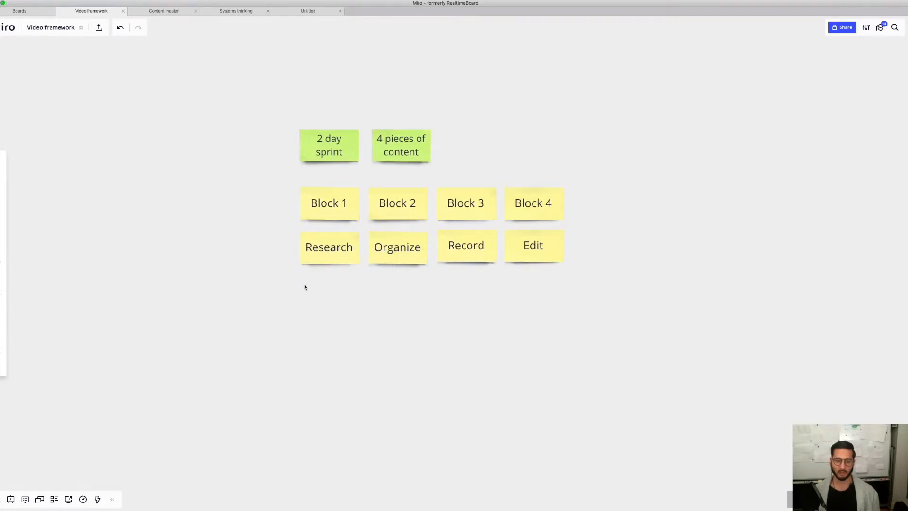
Set the board's navigation mode to Trackpad and apply the navigation setting a second time
click(866, 28)
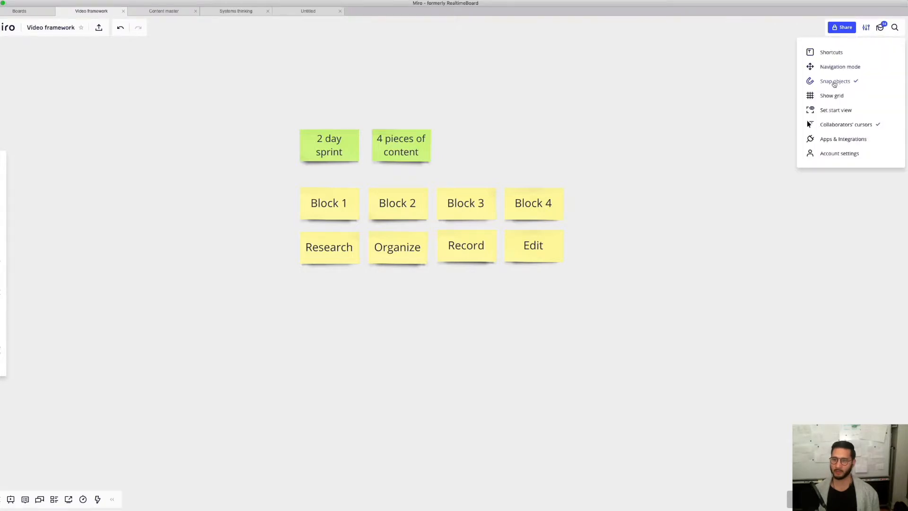
click(841, 68)
click(450, 225)
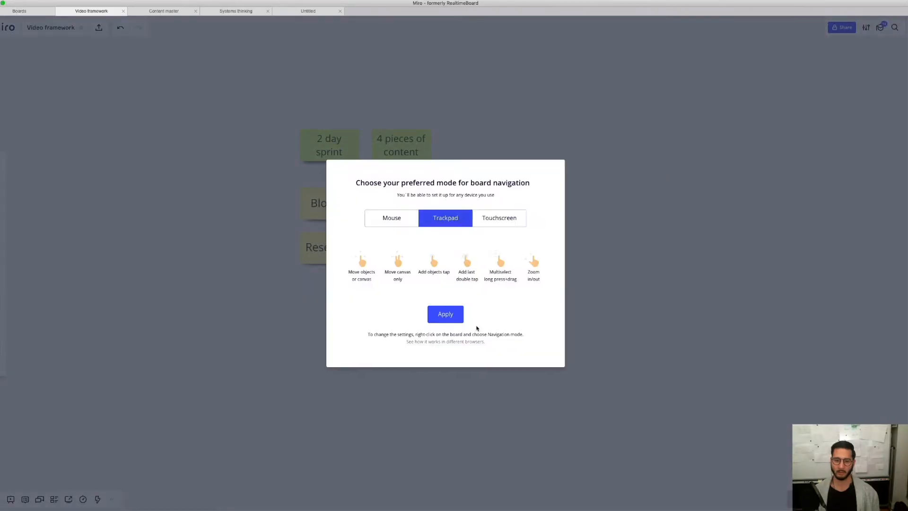
click(447, 314)
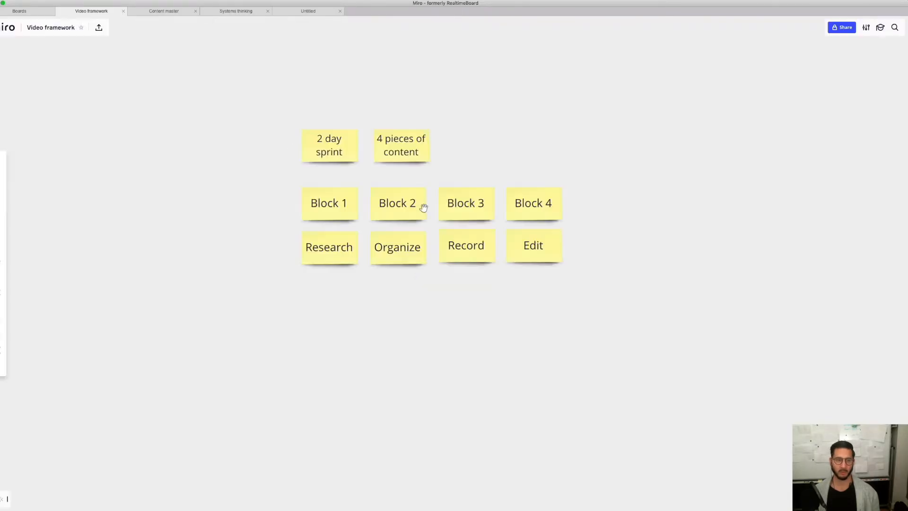
click(865, 30)
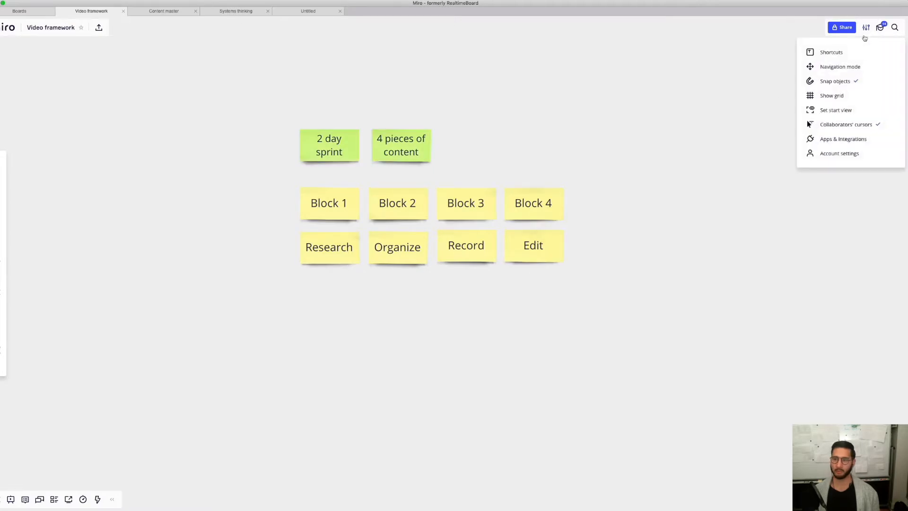
click(840, 67)
click(451, 316)
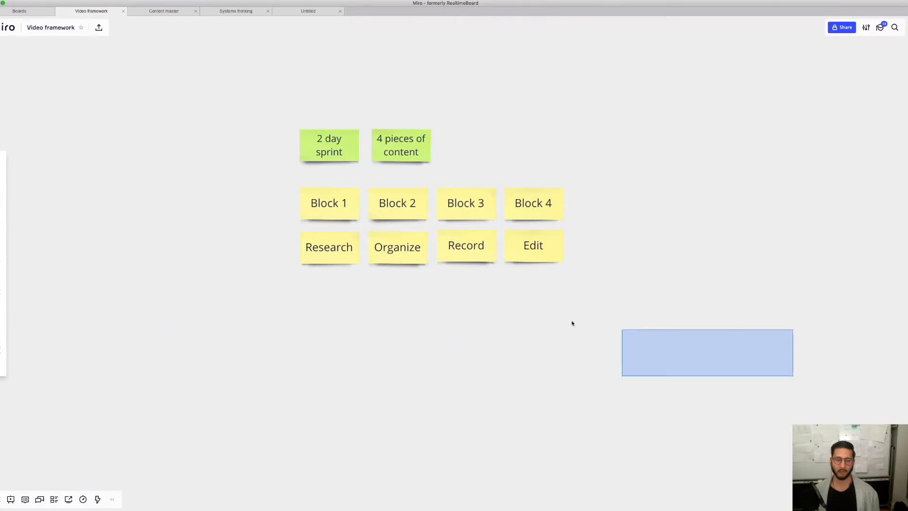
Move the Research, Organize, Record and Edit notes down together, leaving room for another row beneath the Block notes
scroll(479, 276, down, 3)
scroll(478, 276, up, 1)
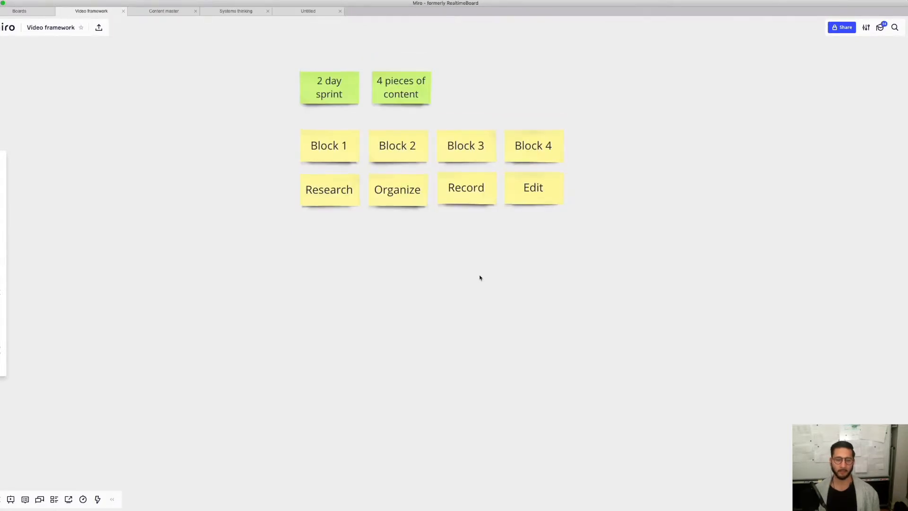
drag(612, 263, 313, 172)
drag(333, 206, 375, 293)
Duplicate the Block 1 note directly beneath it and change the copy's text to "4h"
drag(322, 149, 330, 191)
double_click(330, 190)
text(4hj)
key(BackSpace)
Place copies of the "4h" note beneath Block 2, Block 3 and Block 4
click(409, 193)
key(n)
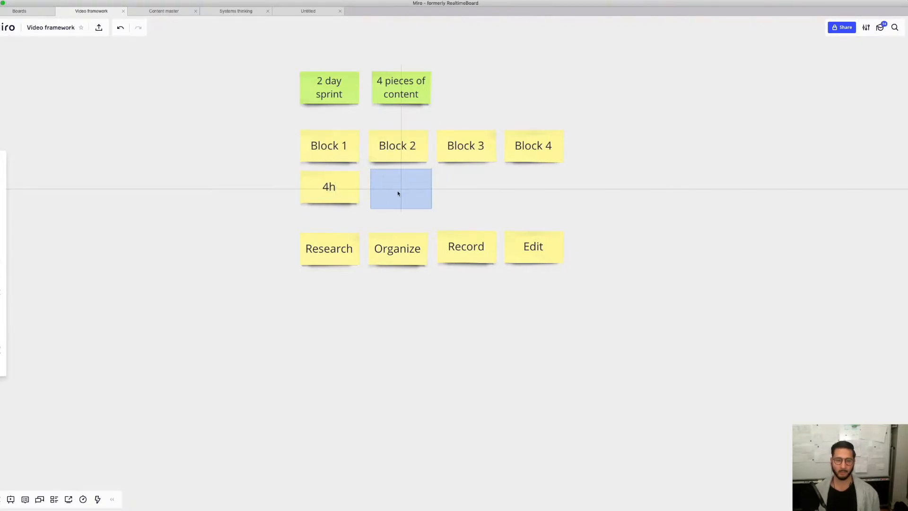
click(399, 193)
click(463, 189)
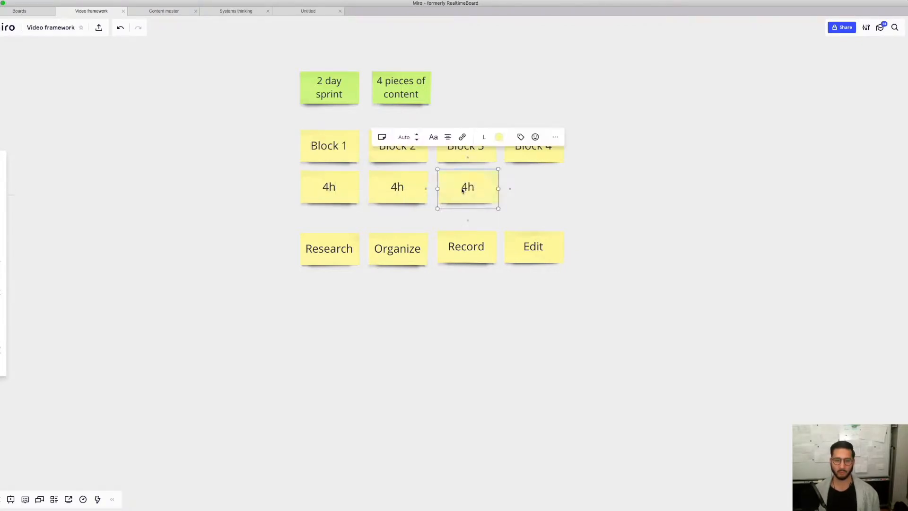
click(529, 183)
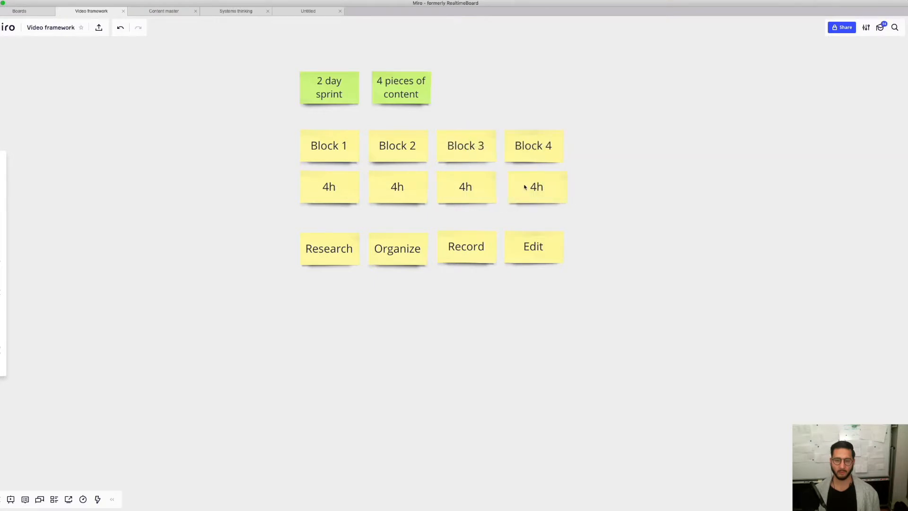
Move the Research, Organize, Record and Edit notes up so the row sits directly beneath the "4h" notes
scroll(621, 187, up, 3)
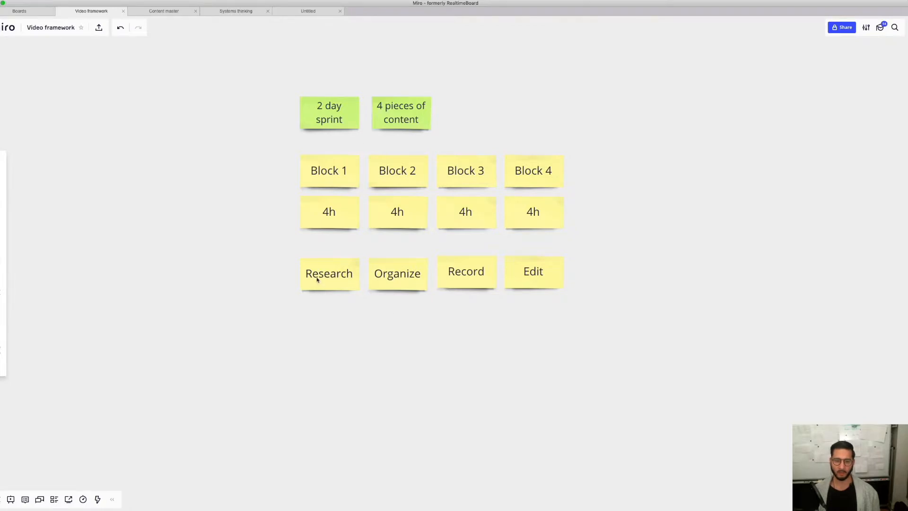
drag(318, 282, 316, 266)
drag(421, 292, 477, 257)
drag(537, 255, 534, 256)
Copy a "4h" note beneath Research, change its text to "1h per video", and place copies beneath Organize, Record and Edit
drag(324, 219, 325, 310)
double_click(326, 307)
text(1h)
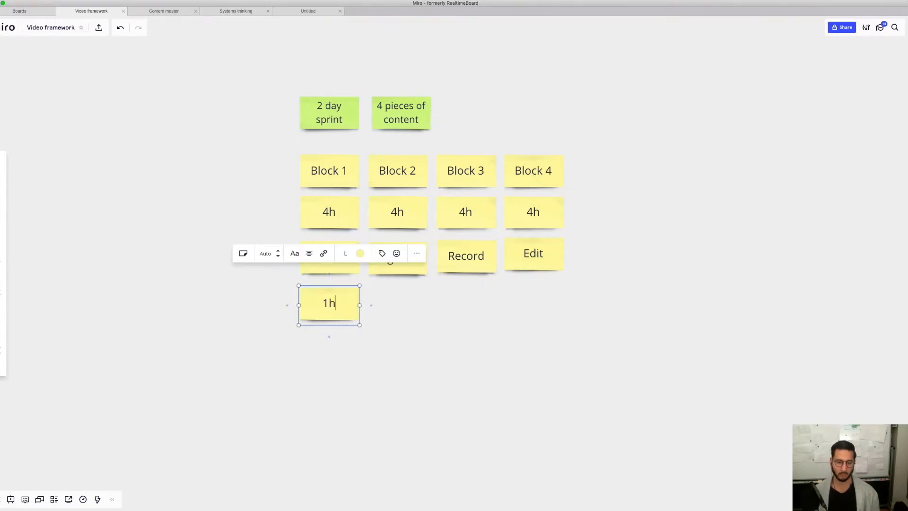
text( per video)
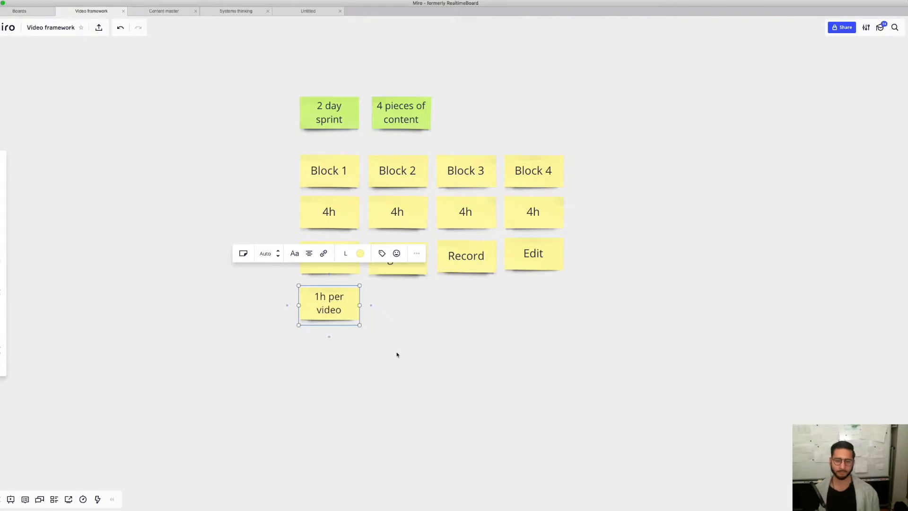
click(420, 334)
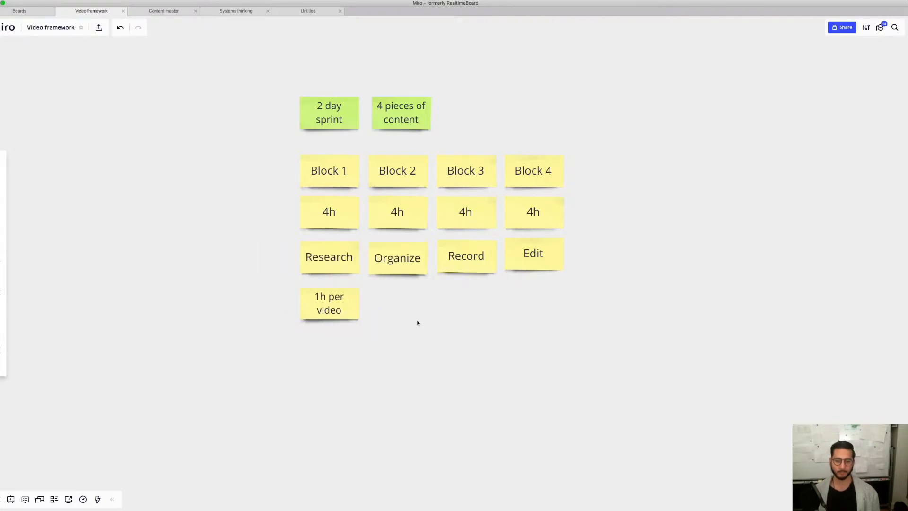
drag(349, 314, 527, 298)
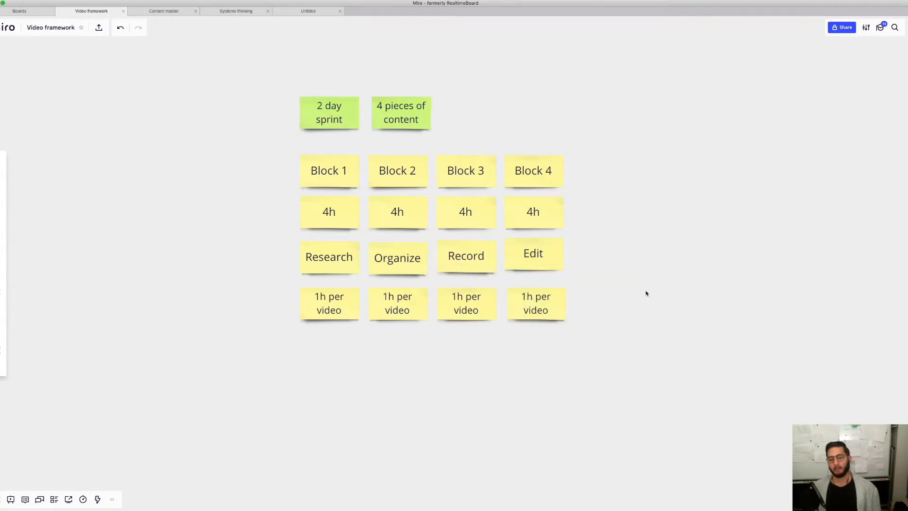
Change the duration note beneath Edit to "1.5h per video"
click(523, 299)
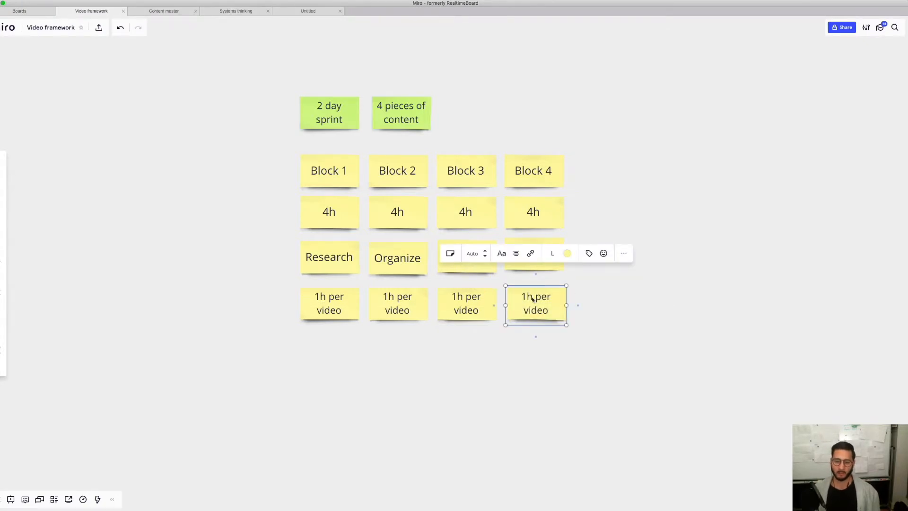
click(524, 298)
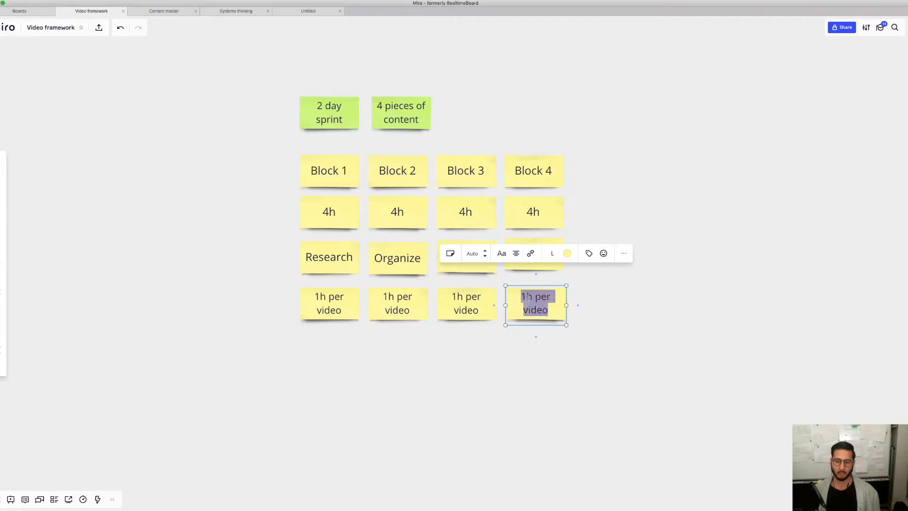
click(526, 298)
text(.5)
click(454, 411)
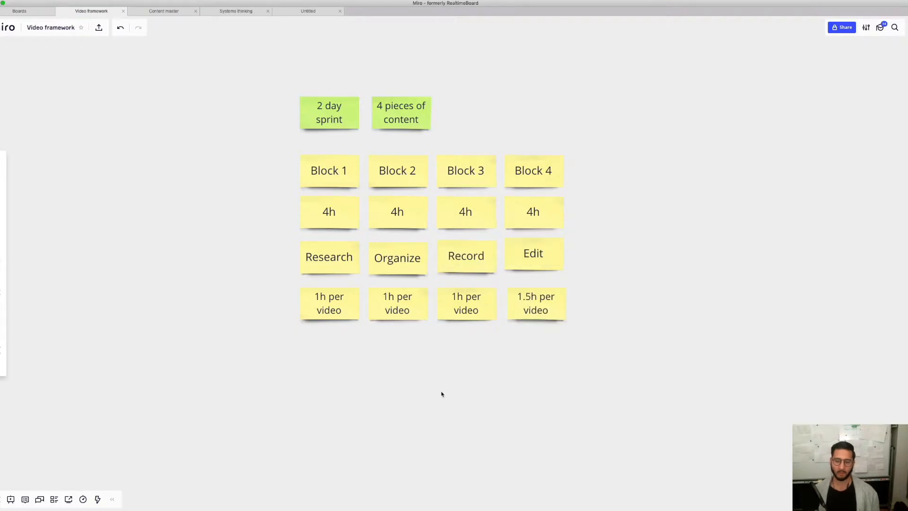
Change the duration note beneath Record to "0.5h per video"
click(458, 298)
click(460, 298)
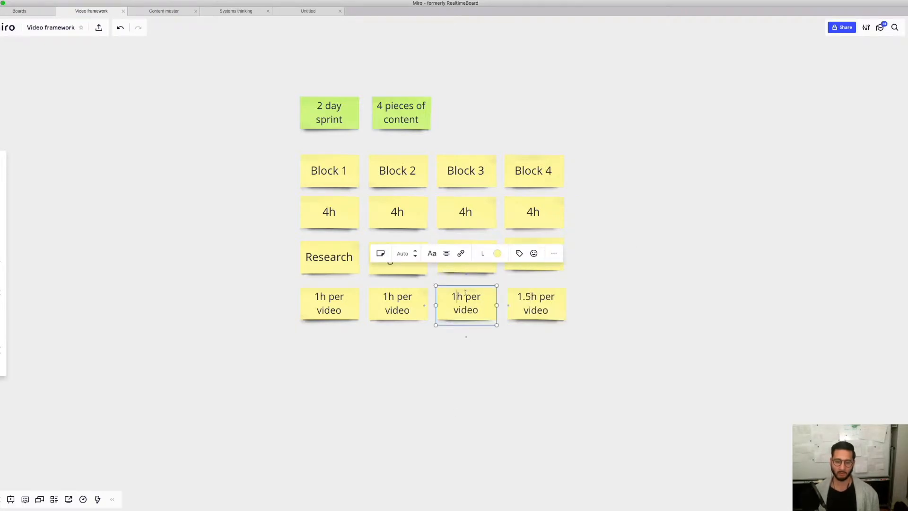
key(BackSpace)
key(BackSpace)
text(0.0)
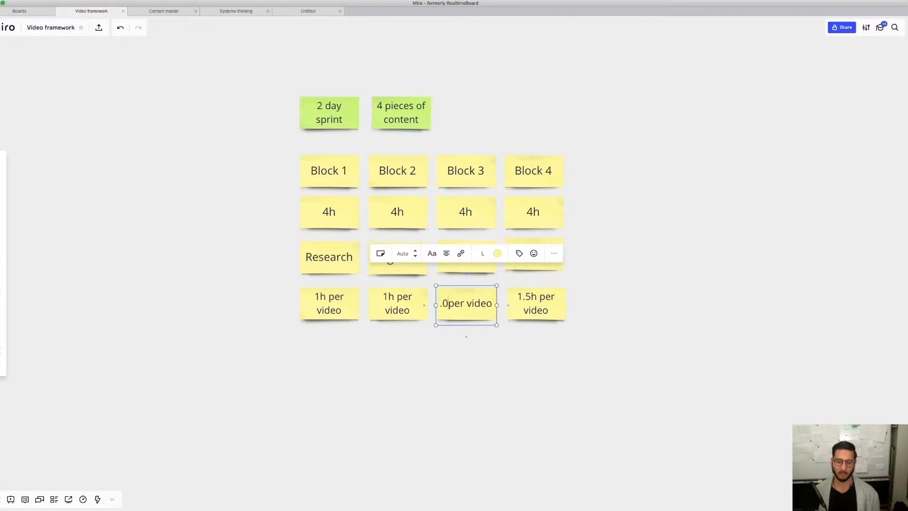
key(BackSpace)
text(5h per)
click(533, 380)
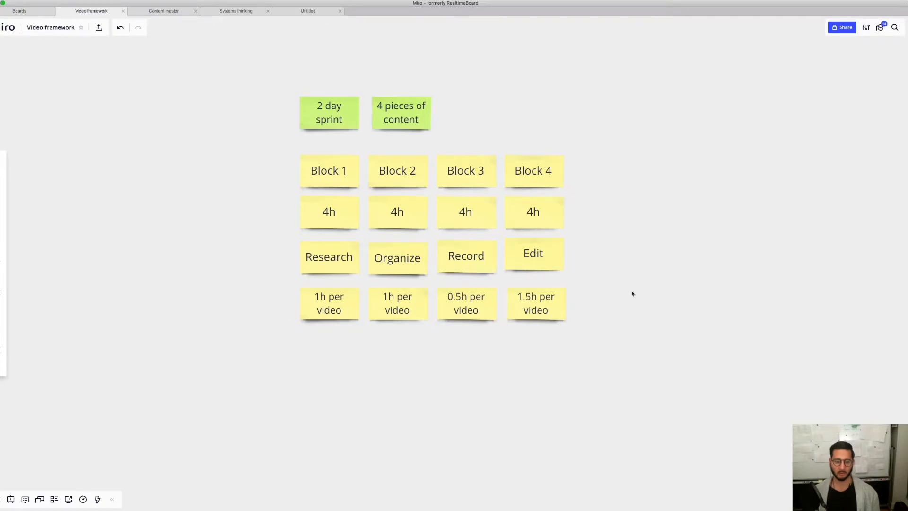
scroll(679, 292, up, 3)
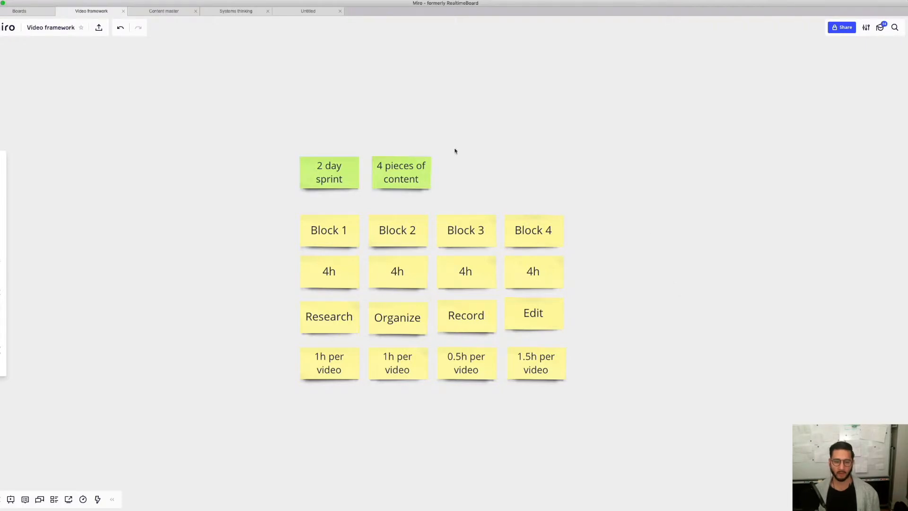
drag(357, 221, 293, 412)
click(408, 406)
drag(355, 399, 256, 199)
click(377, 381)
drag(371, 412, 433, 204)
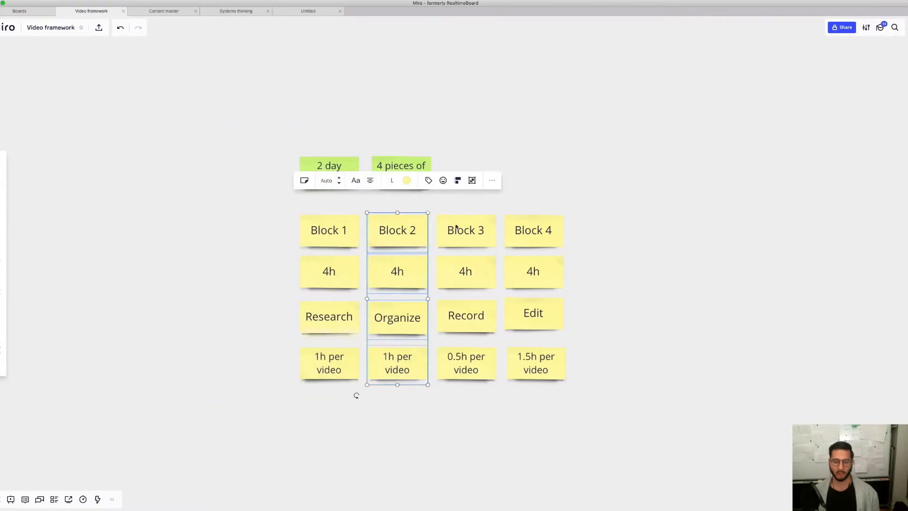
click(442, 409)
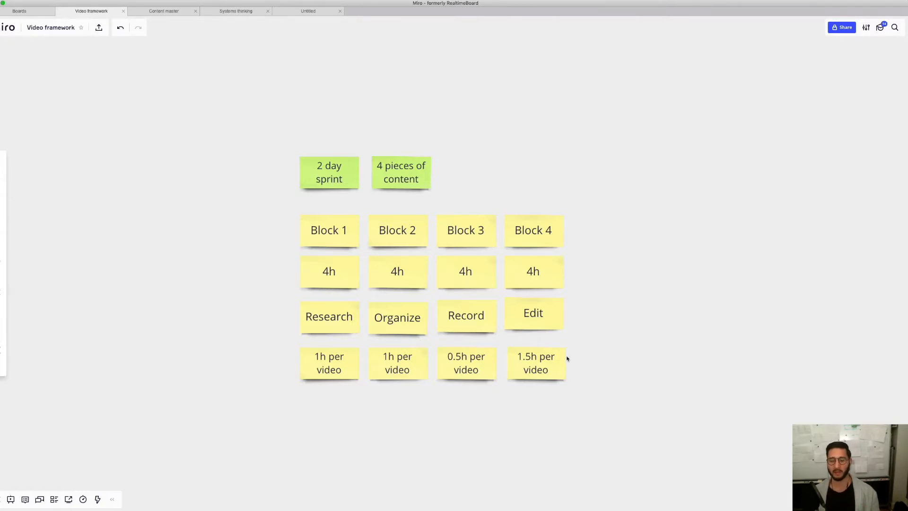
scroll(590, 319, down, 1)
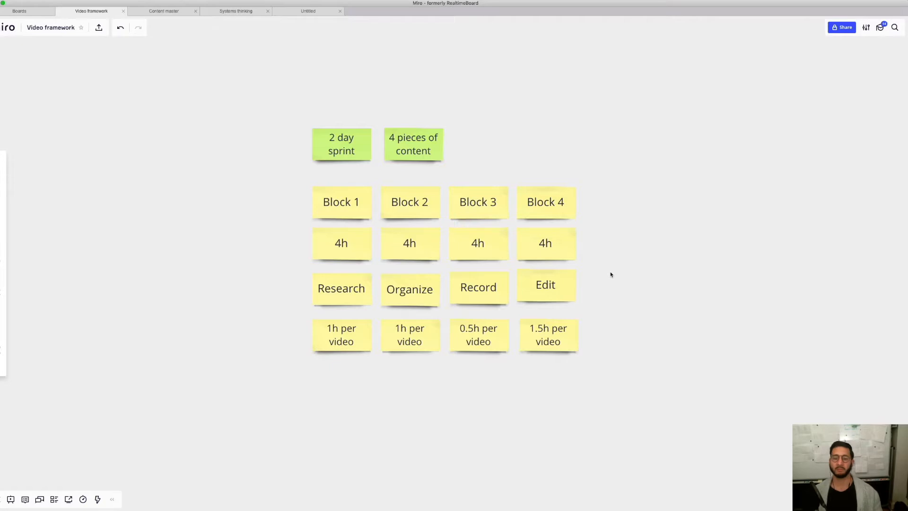
Calculate 4*1.4 in the Alfred launcher and close it
key(alt+space)
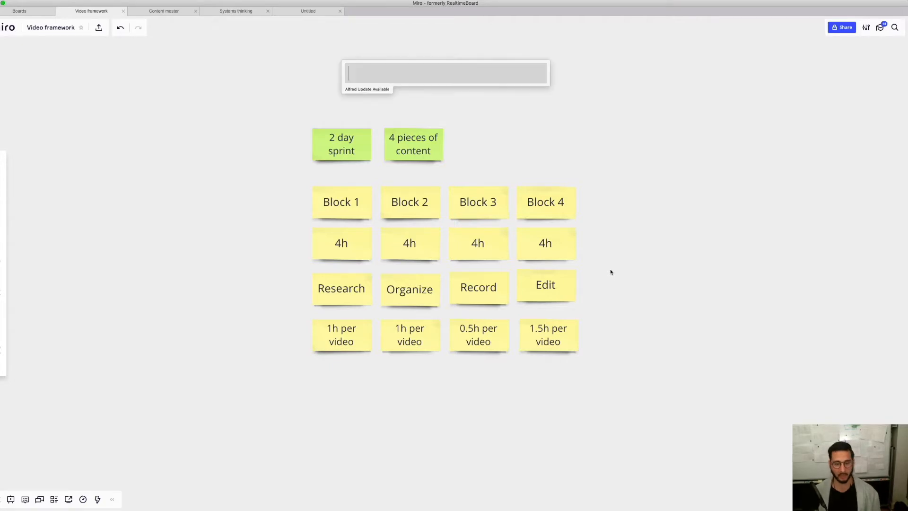
text(4*0.0)
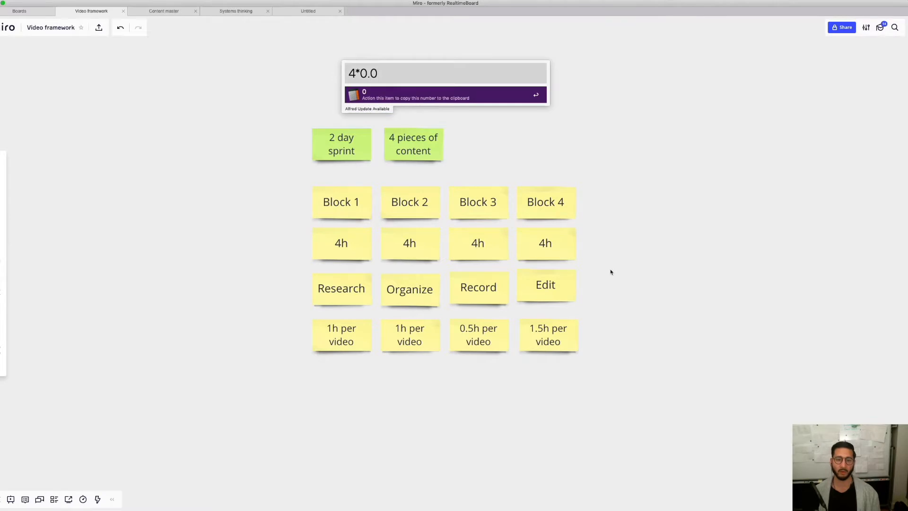
key(BackSpace)
text(4)
key(Left)
key(Left)
key(BackSpace)
text(1)
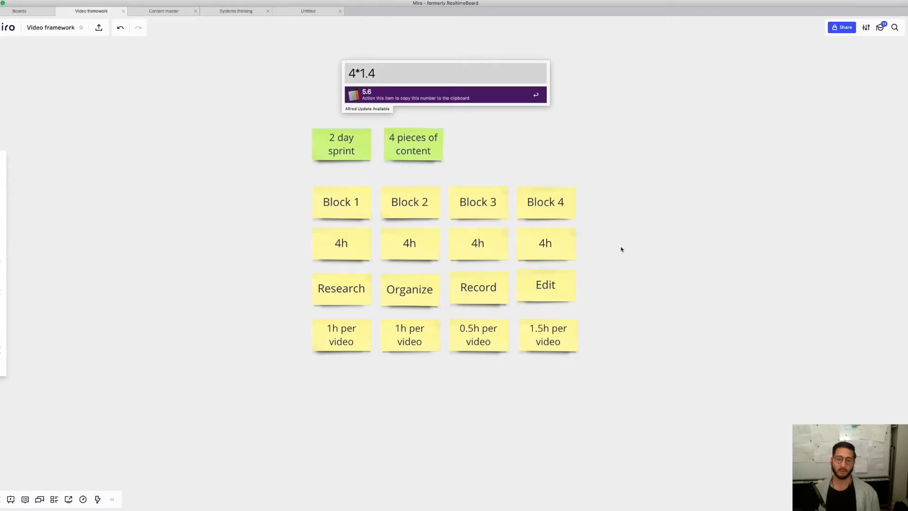
key(Escape)
scroll(635, 224, up, 5)
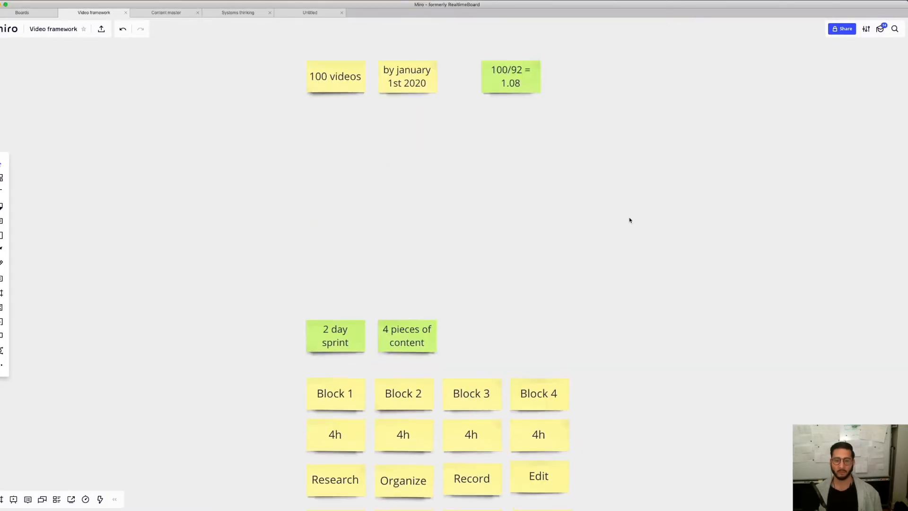
scroll(629, 219, down, 3)
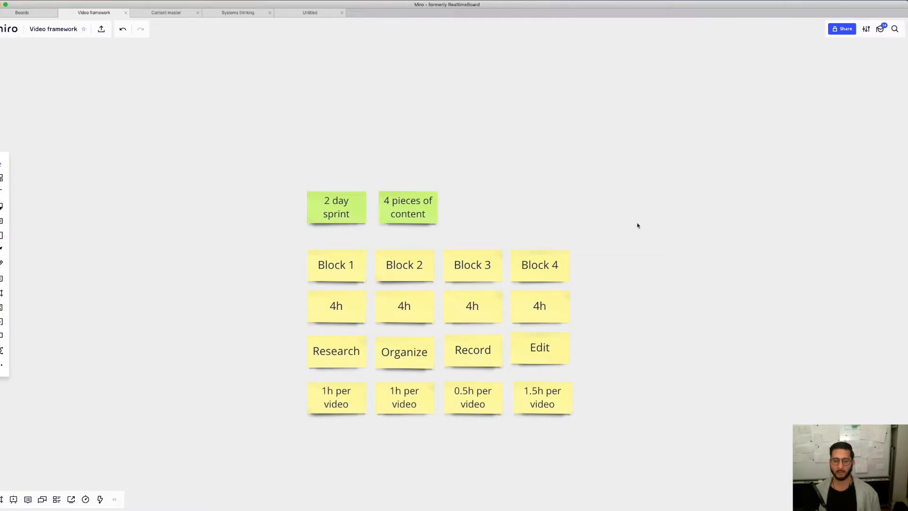
scroll(637, 226, up, 5)
scroll(637, 225, down, 7)
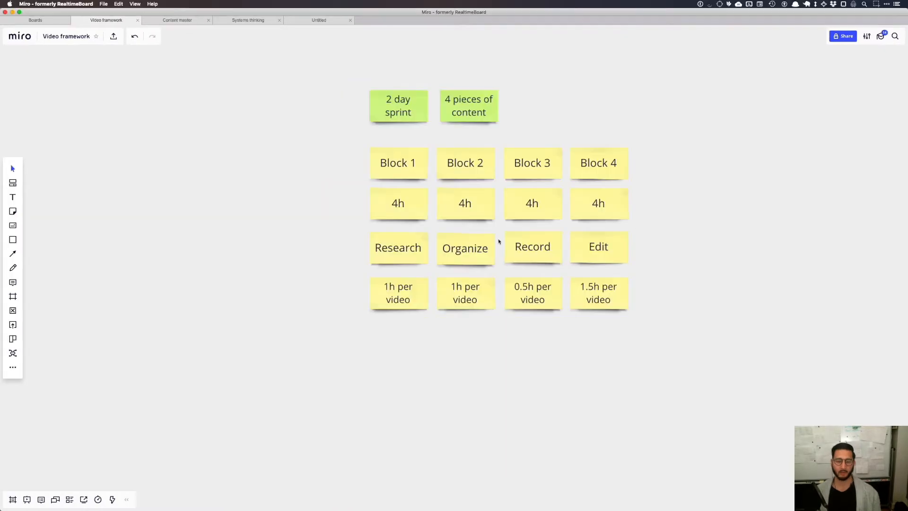
Place a copy of the Research note well to the left of the block grid and change its text to "List of subjects"
scroll(474, 313, down, 3)
drag(404, 176, 285, 176)
double_click(285, 176)
text(List of subk)
text(ects)
key(BackSpace)
key(BackSpace)
key(BackSpace)
key(BackSpace)
key(BackSpace)
text(jects)
drag(302, 190, 290, 191)
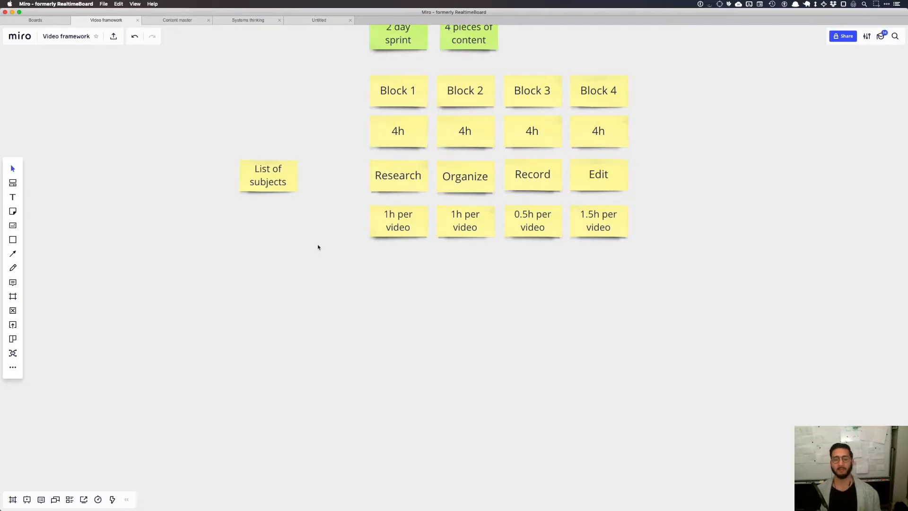
Delete the surplus empty lines after the four "xyz subject" bullets in the text box beneath the List of subjects note
scroll(318, 247, left, 6)
scroll(326, 255, up, 2)
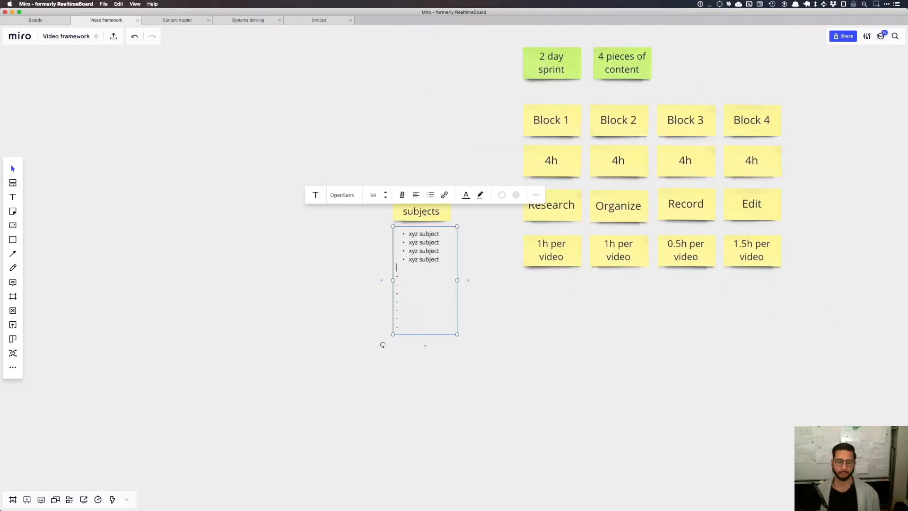
key(shift+Up)
key(shift+Up)
key(shift+Up)
key(shift+Up)
key(shift+Up)
key(shift+Up)
key(shift+Up)
key(shift+Up)
key(BackSpace)
click(448, 352)
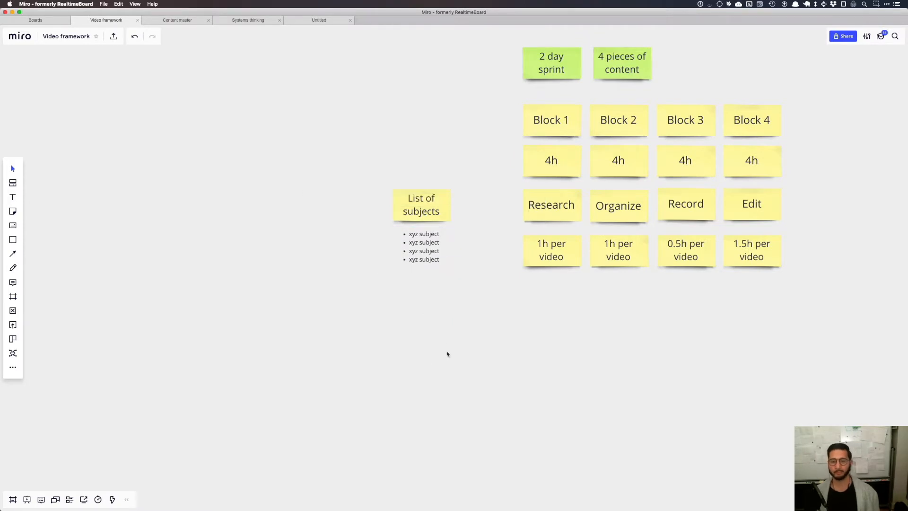
Move the two green sprint notes and the whole block grid together farther away from the List of subjects note
scroll(418, 351, right, 2)
click(345, 220)
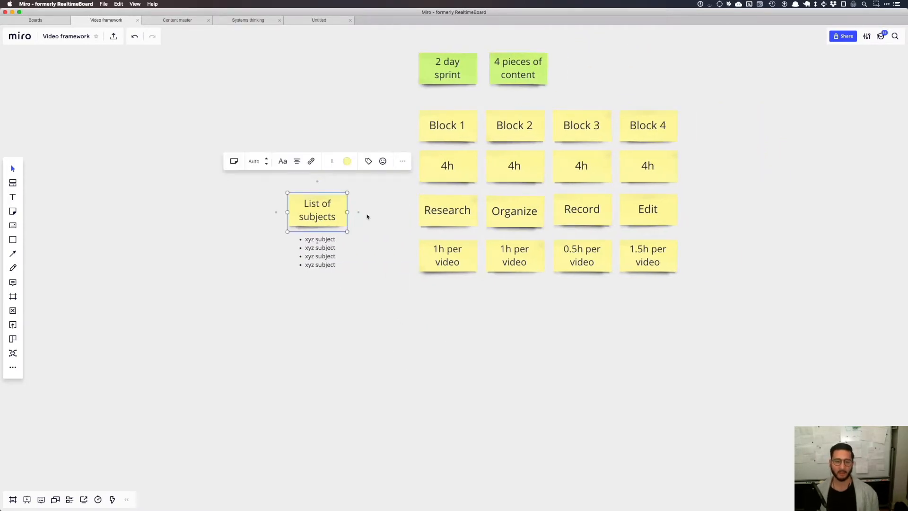
drag(735, 335, 377, 43)
drag(463, 81, 575, 81)
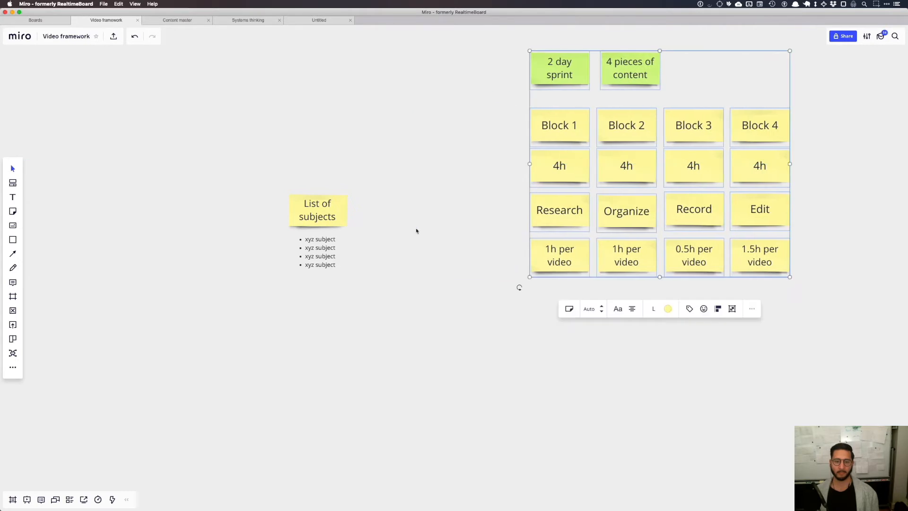
Draw a connector from the List of subjects note toward the Research note, ending in the empty space before it
click(344, 217)
drag(360, 213, 501, 213)
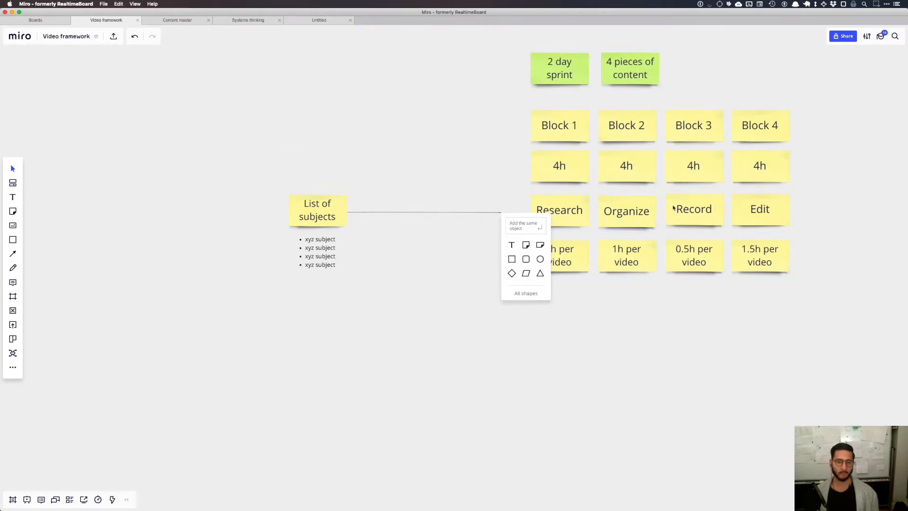
click(12, 253)
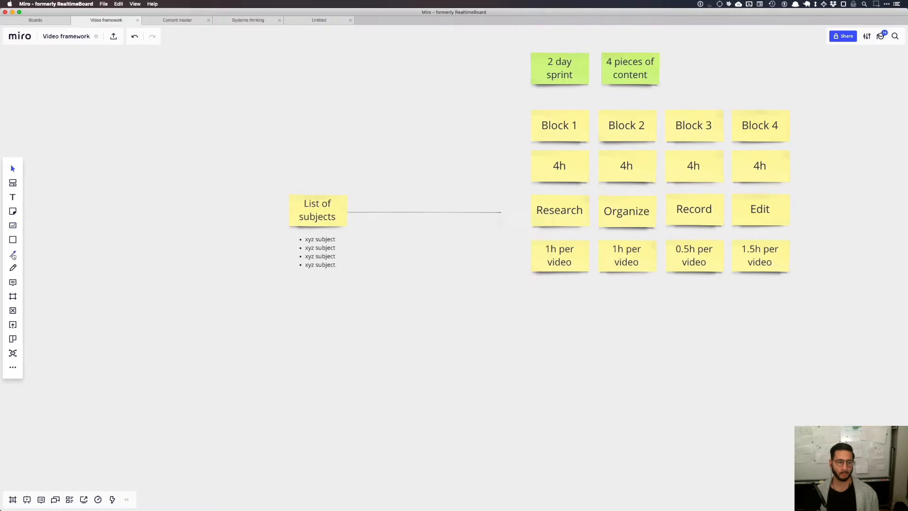
Restyle the connector from the List of subjects note as a thick black arrow
click(385, 212)
click(385, 212)
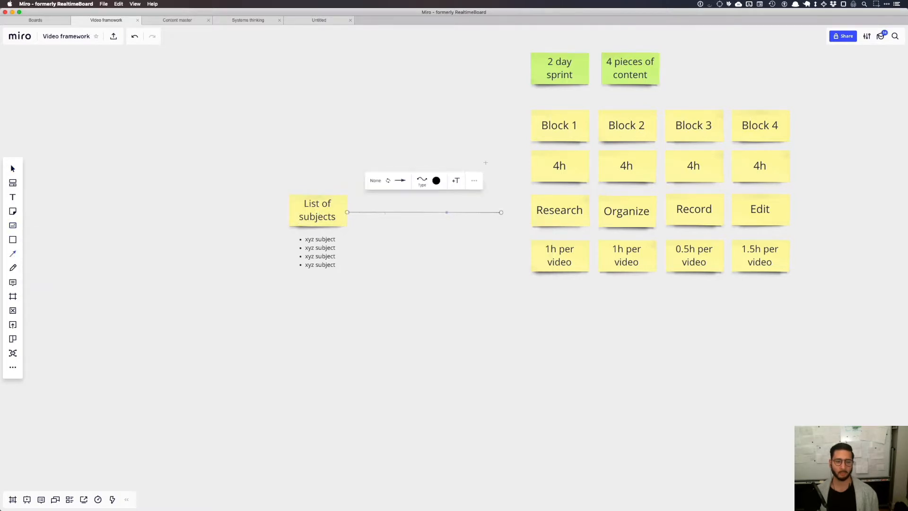
click(440, 181)
click(437, 216)
click(507, 308)
click(426, 377)
drag(563, 285, 432, 301)
drag(382, 313, 362, 345)
key(Delete)
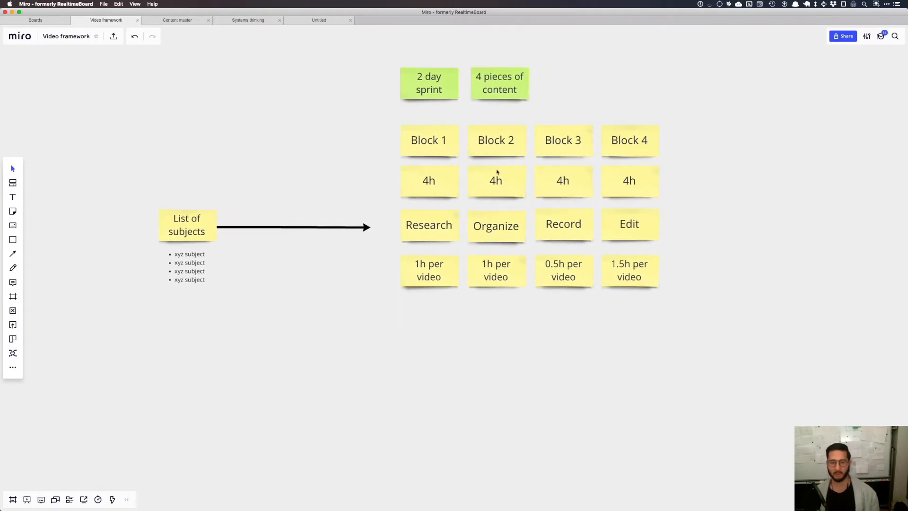
Duplicate the Research note below its "1h per video" note and change its text to "Take the subject and research what's currently online"
scroll(610, 194, up, 3)
scroll(610, 194, right, 3)
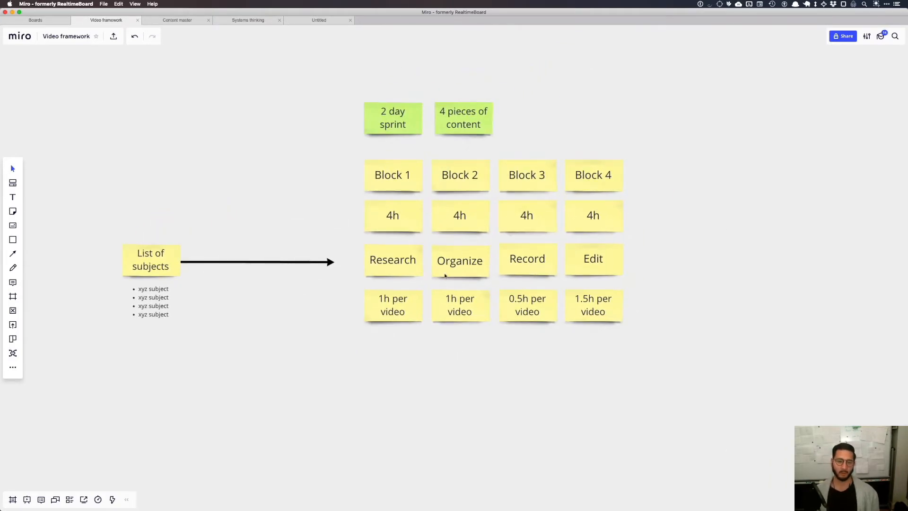
scroll(432, 367, down, 3)
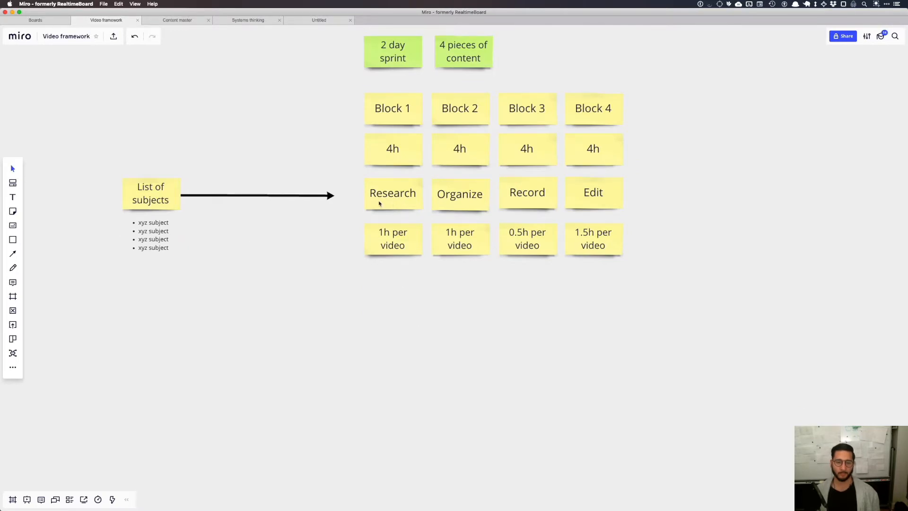
drag(379, 199, 396, 287)
double_click(396, 287)
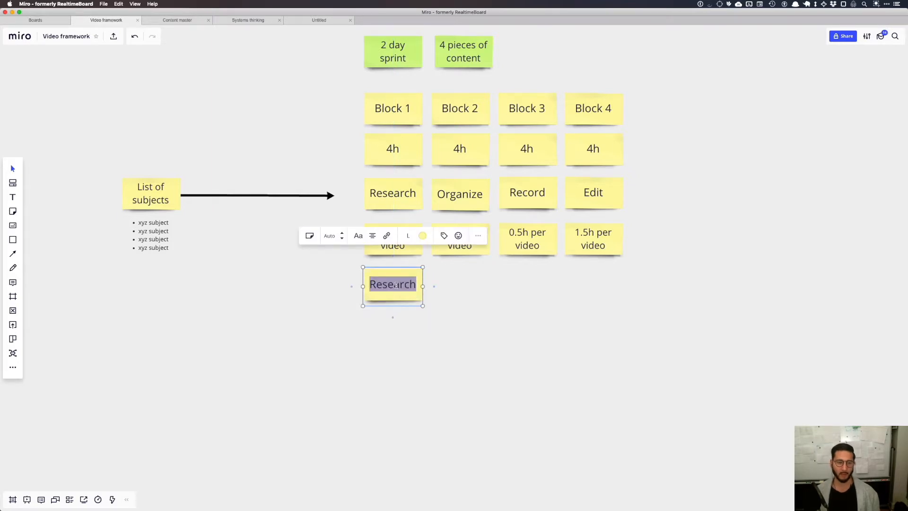
text(Take the )
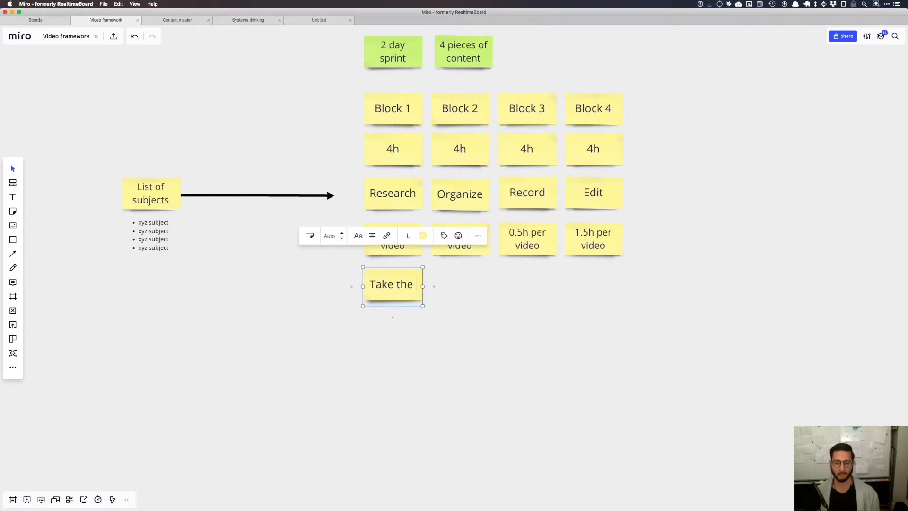
text(subject and )
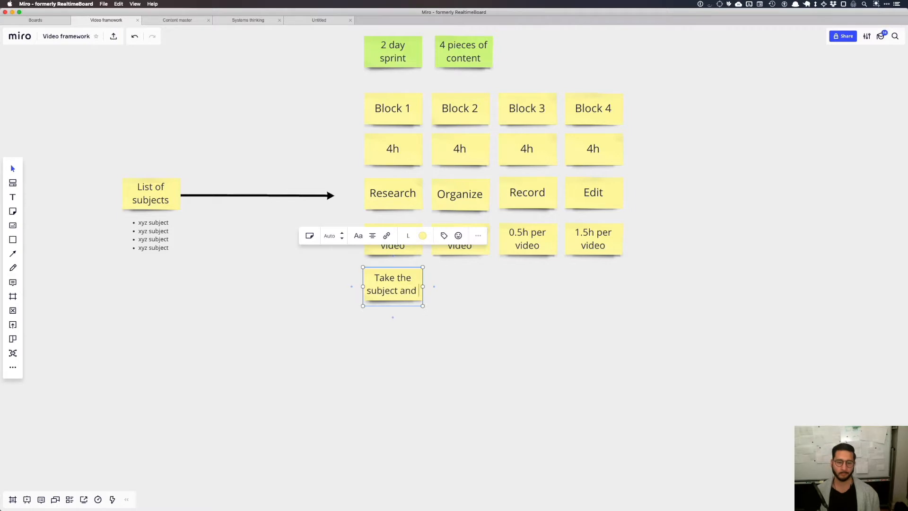
text(research)
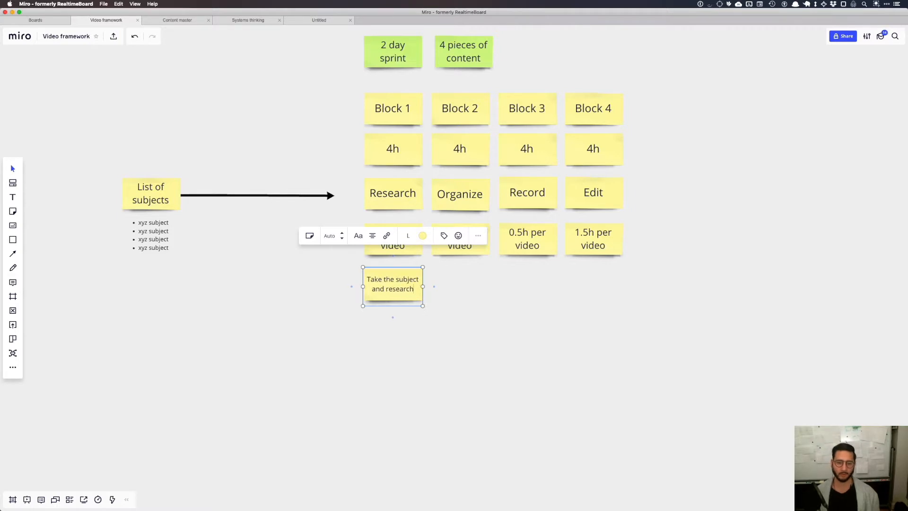
text( what's currently on)
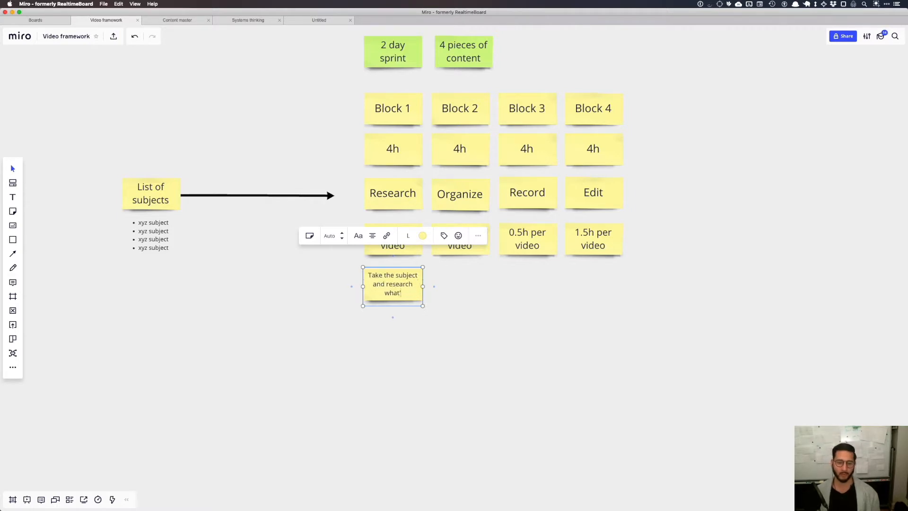
text(line)
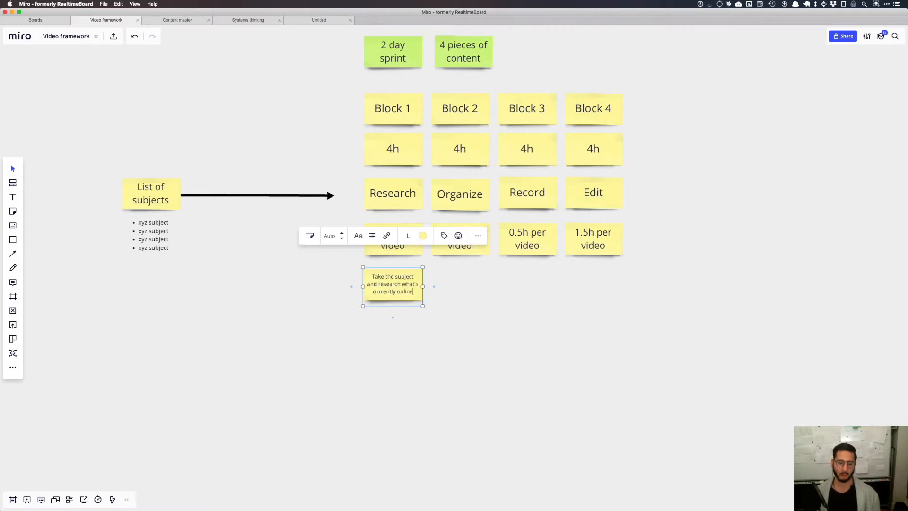
click(434, 346)
Add a copied note beneath it reading "Write my outline thoughts in bullet point form, 3-5 points I want to get across"
drag(410, 301, 399, 324)
double_click(398, 323)
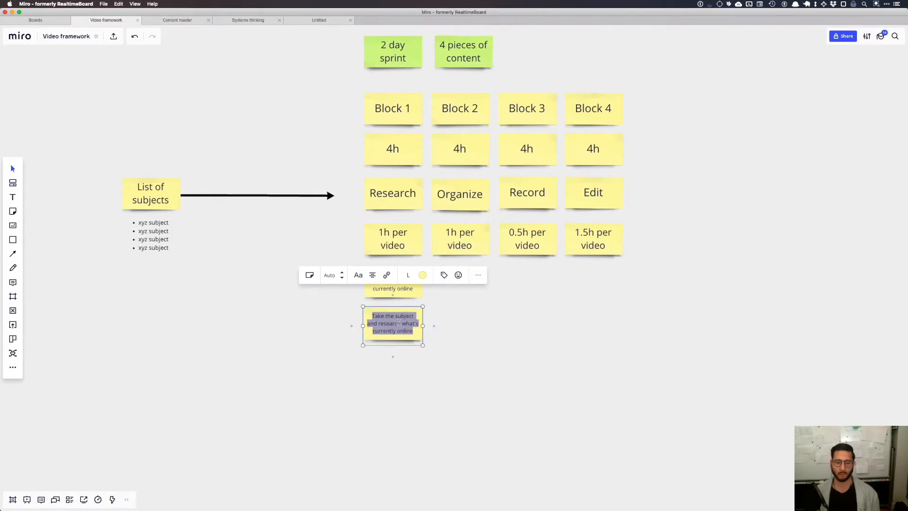
text(Write my outline thougjts)
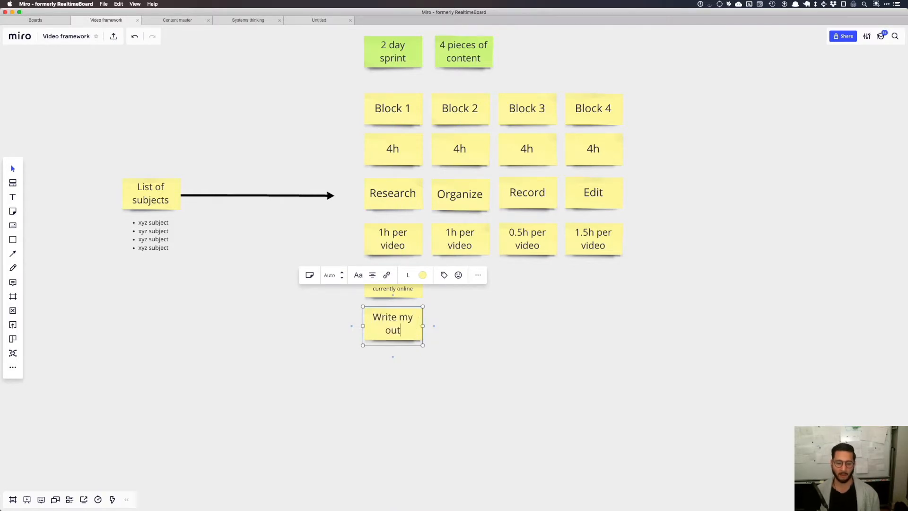
key(BackSpace)
key(BackSpace)
key(BackSpace)
text(h)
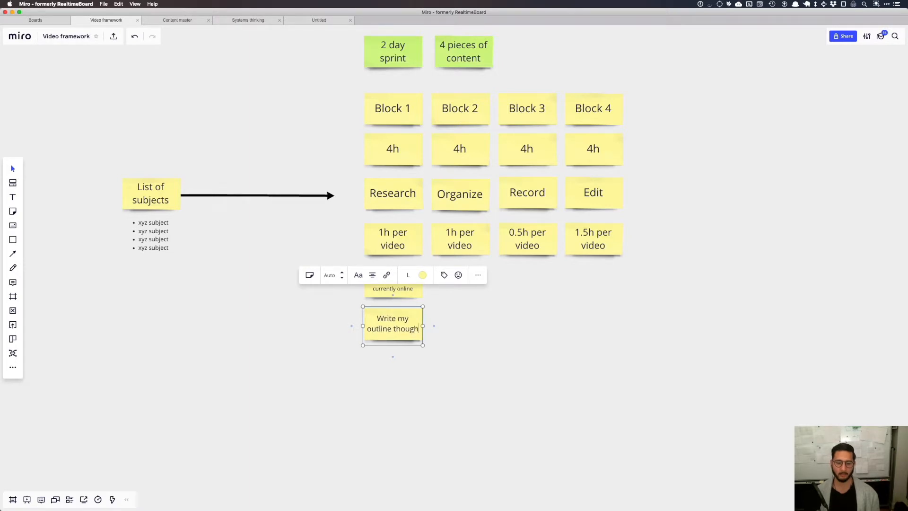
text(ts in bullet point form)
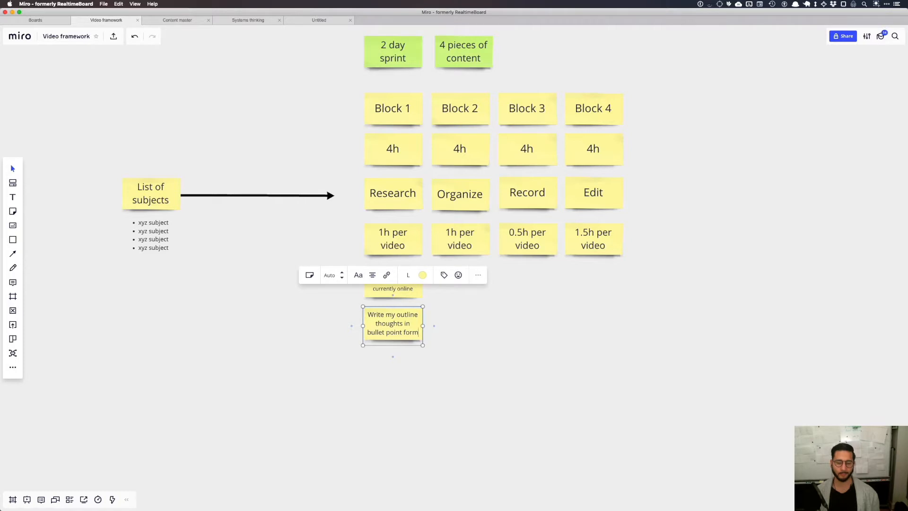
text(,)
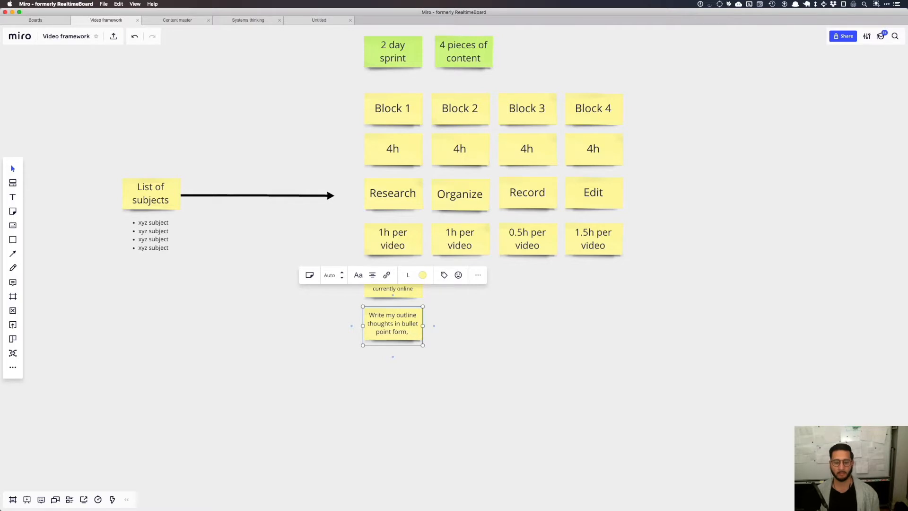
text( 3-4)
text( points I want to get)
text( across)
click(549, 350)
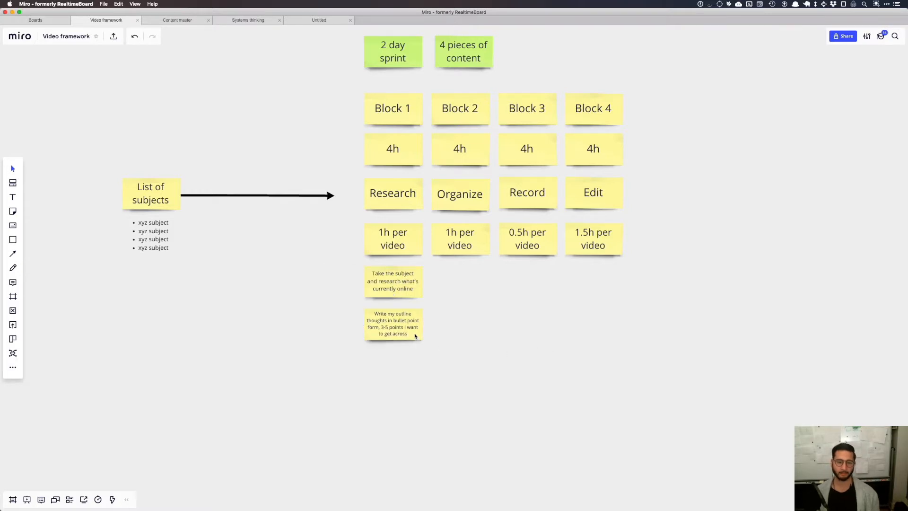
Add a copied note below the outline note reading "Going to analyze top 3 articles around that subject from online research"
drag(397, 286, 396, 373)
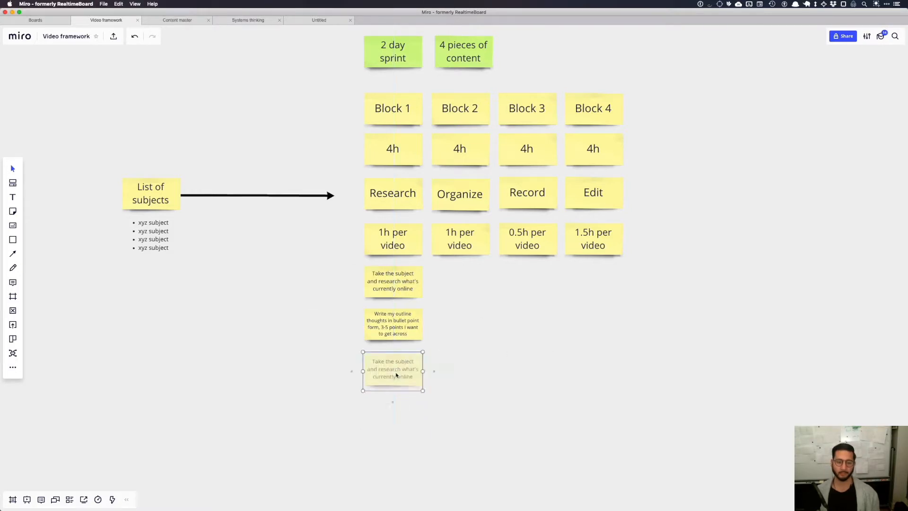
double_click(396, 372)
text(Going)
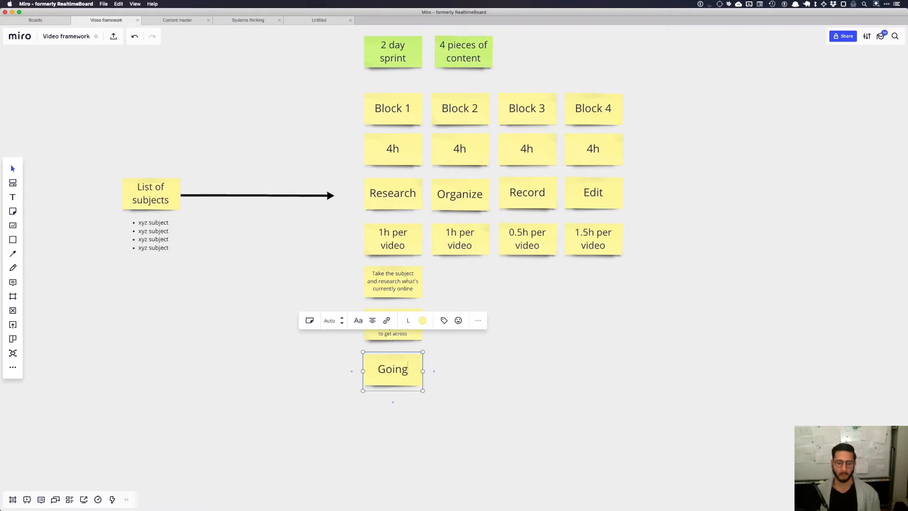
text( to analyze to)
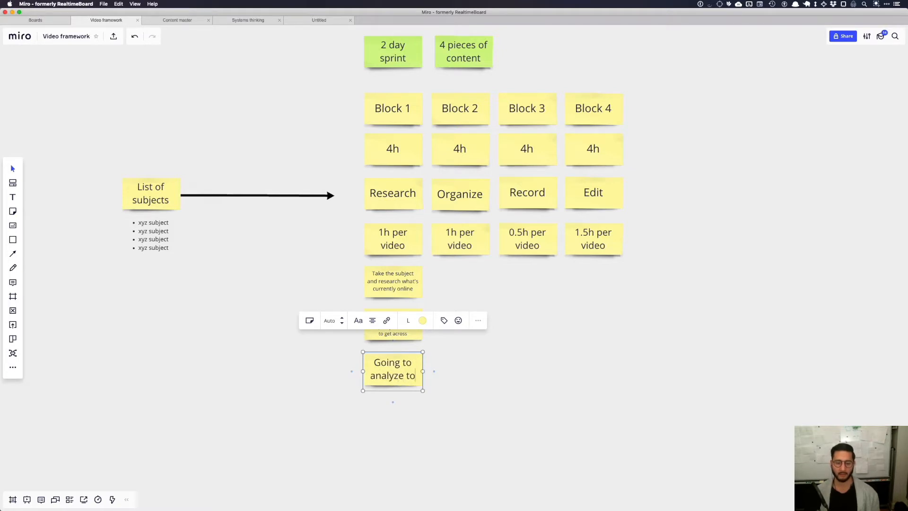
text(p 3 article)
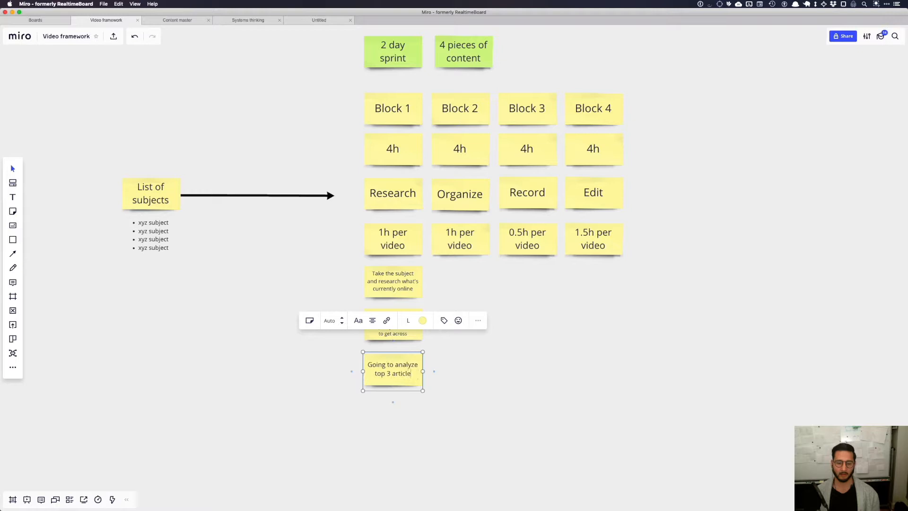
text(s around that s)
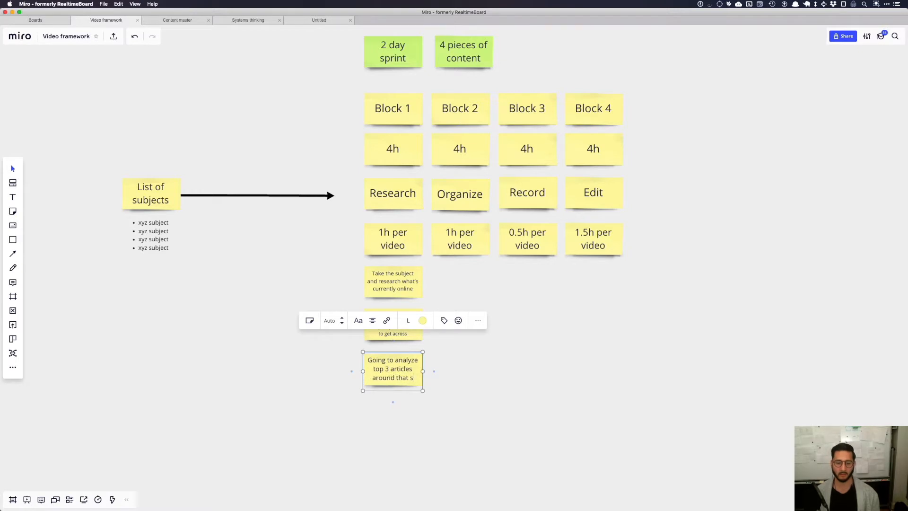
text(ubject from)
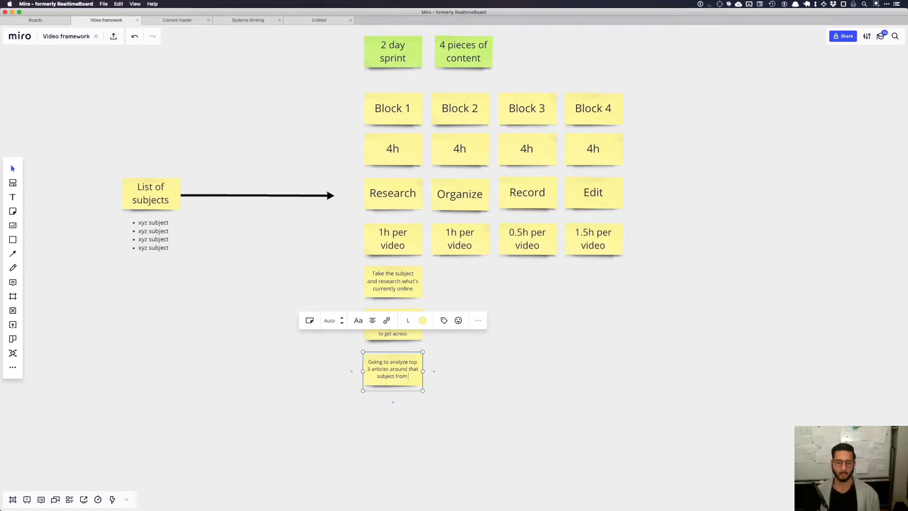
text( online research)
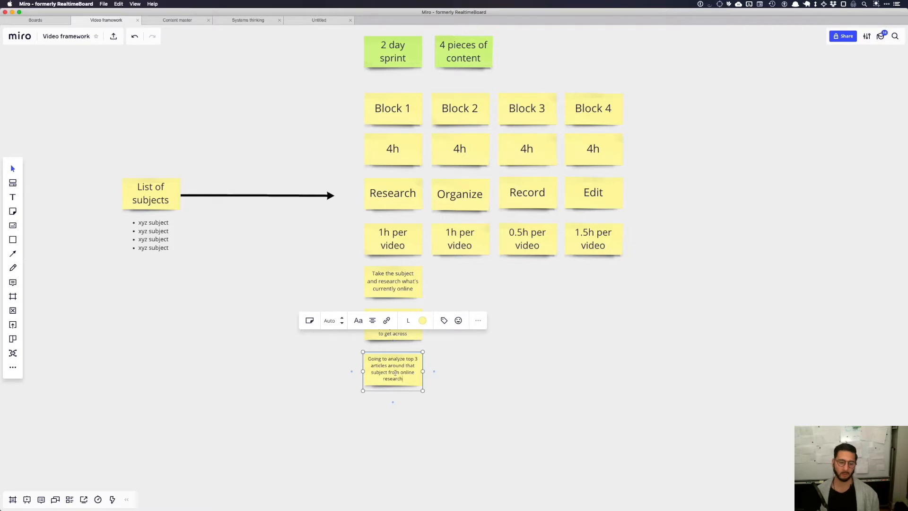
click(426, 428)
Add a copied note below the articles note reading "Going to find gaps in those articles or find anything I can further build on"
drag(379, 368, 381, 407)
key(Return)
text(Going to fid)
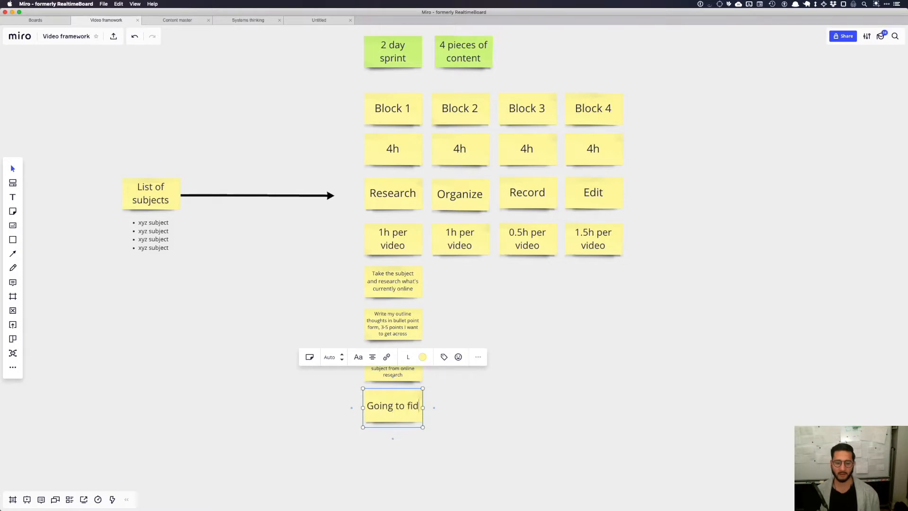
key(BackSpace)
text(nd gan)
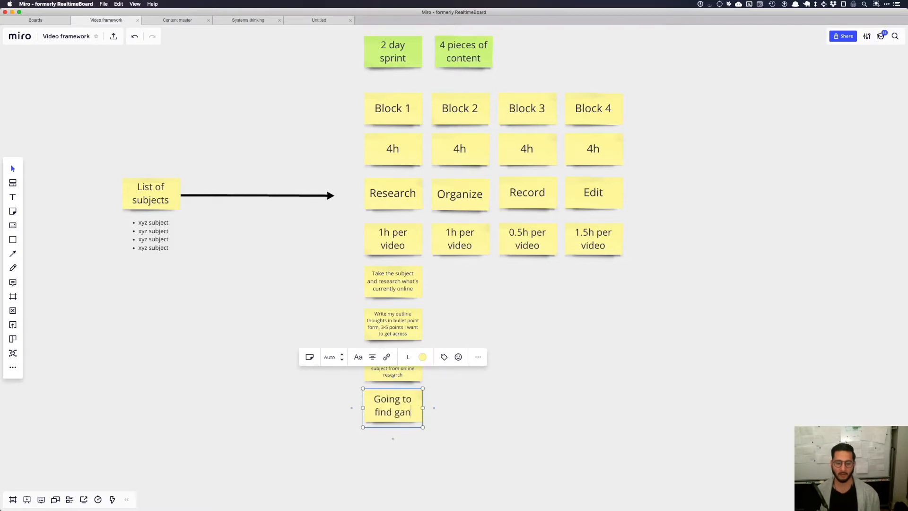
key(BackSpace)
text(ps in those art)
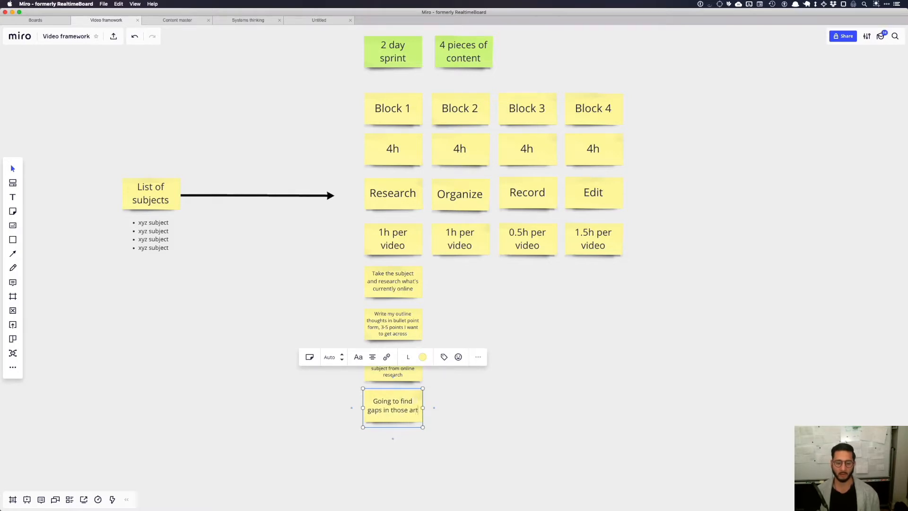
text(icles )
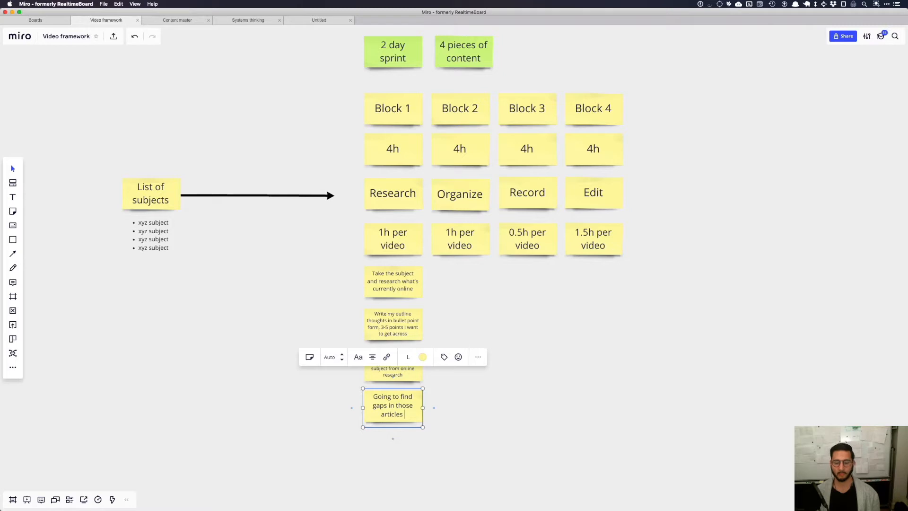
text(or find anything I can further build on)
click(543, 363)
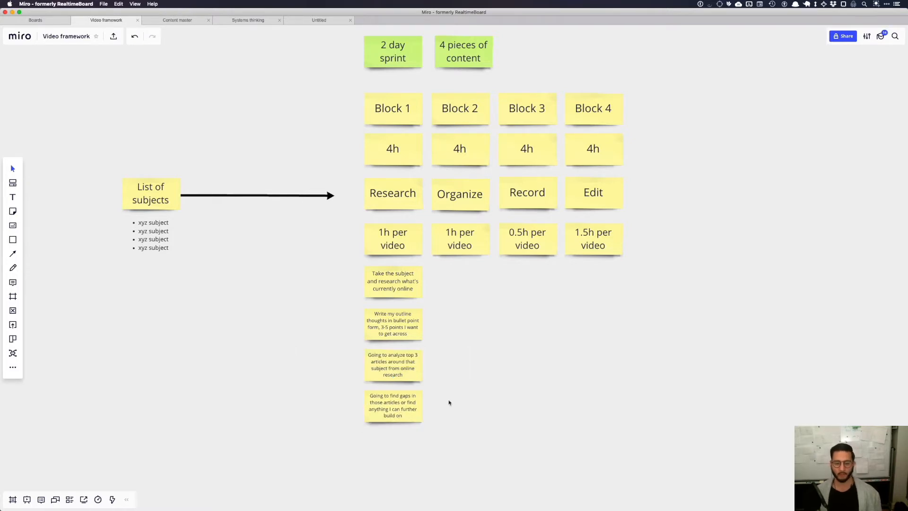
Extend the first Research description note with "on google and youtube" after "currently online"
scroll(416, 402, up, 5)
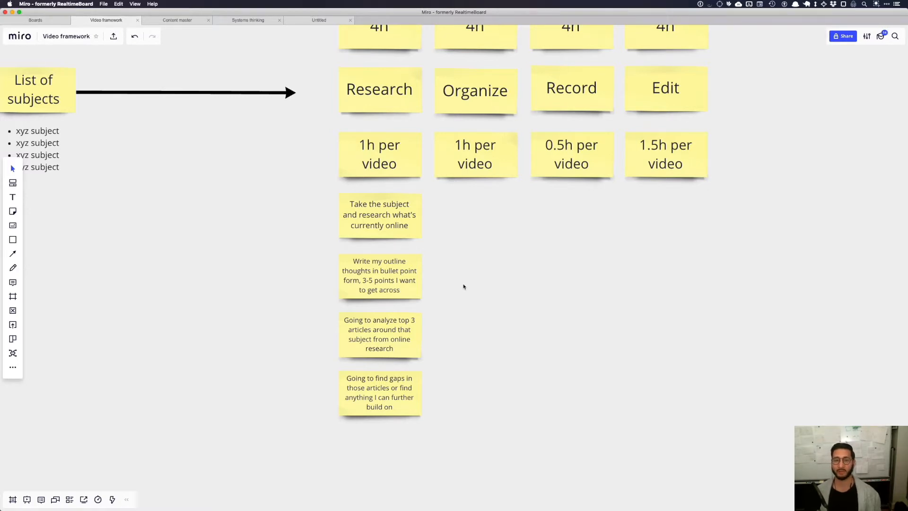
scroll(466, 279, down, 2)
scroll(481, 265, up, 3)
scroll(435, 302, right, 2)
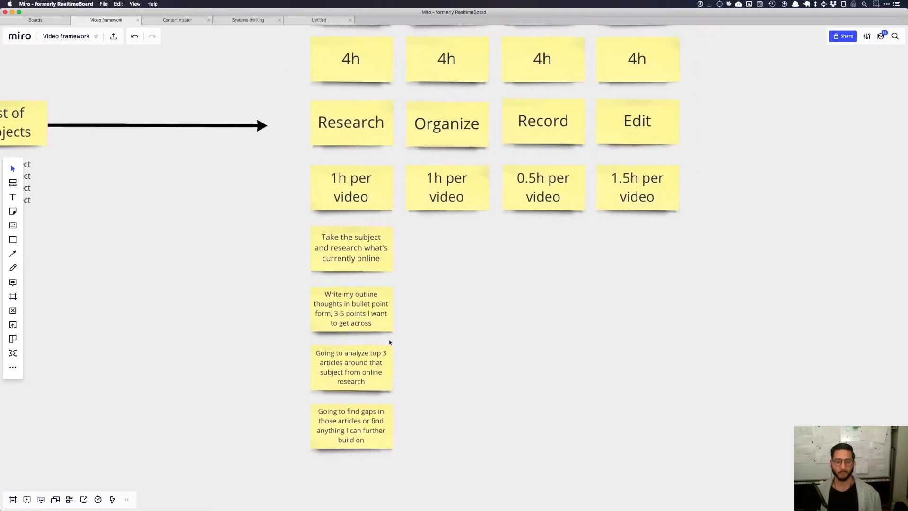
scroll(390, 339, down, 1)
scroll(391, 339, right, 1)
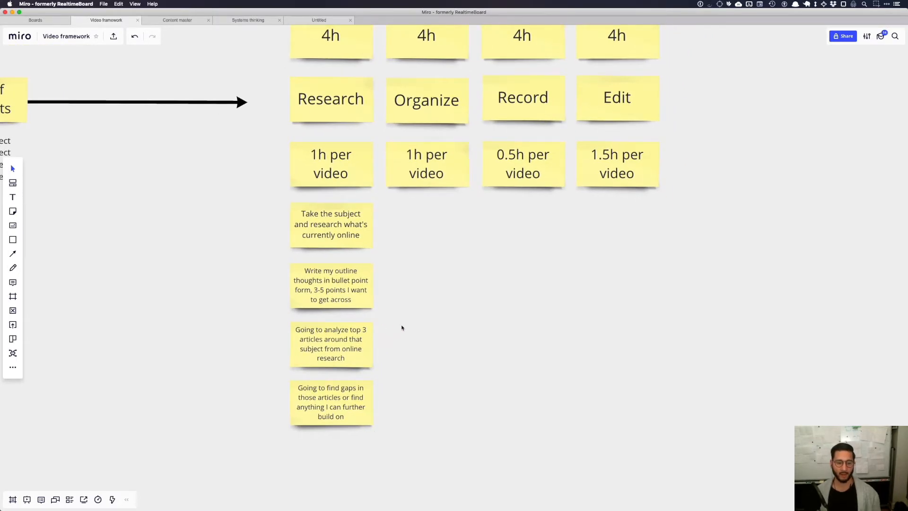
scroll(392, 326, down, 3)
scroll(378, 307, down, 1)
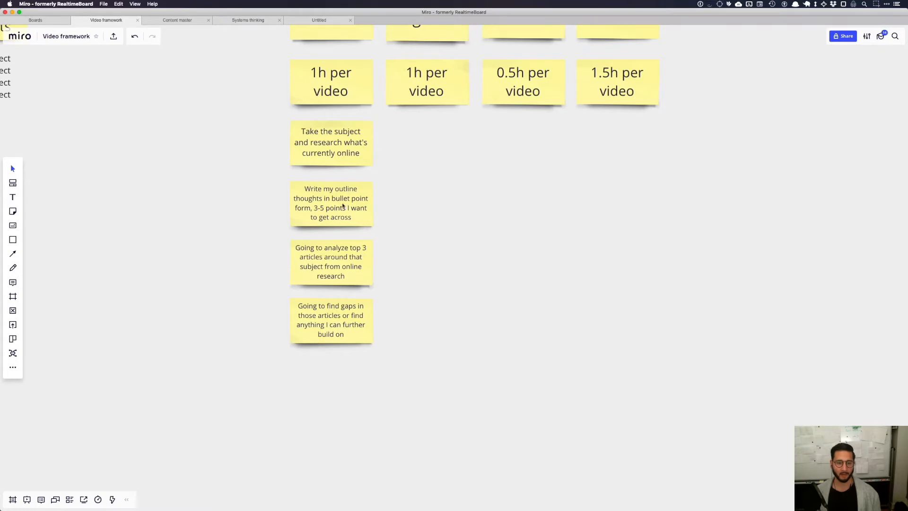
click(338, 131)
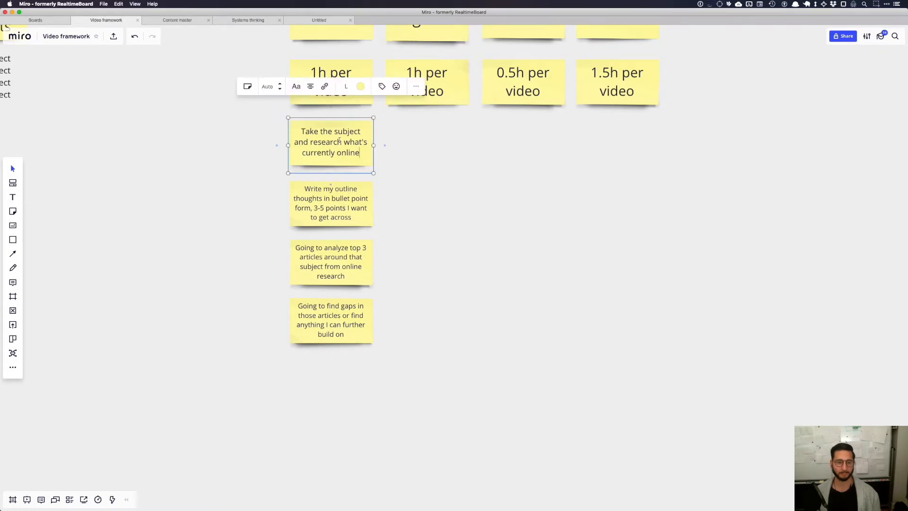
text(on google a)
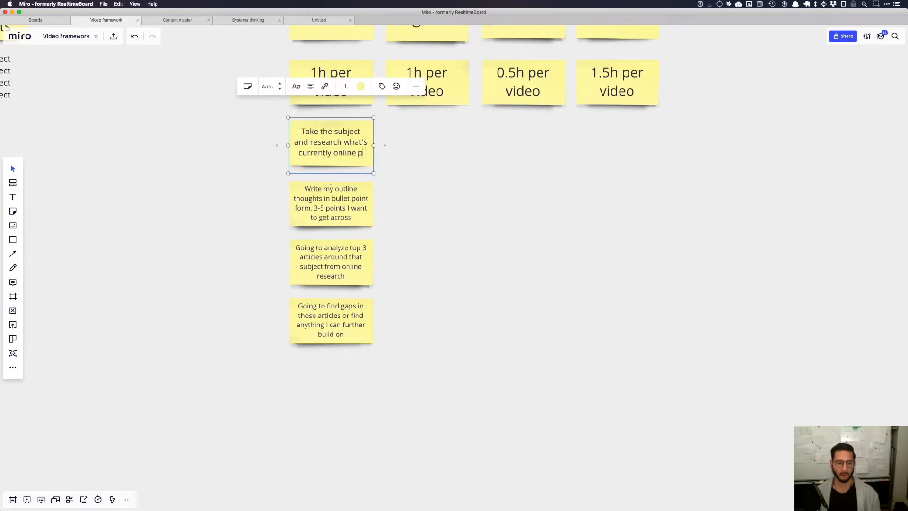
text(nd youtube)
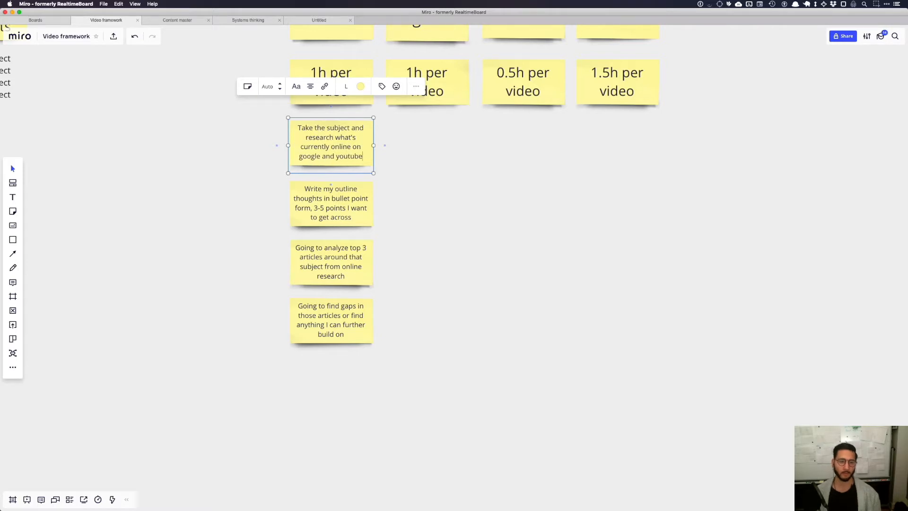
click(469, 302)
scroll(414, 221, up, 3)
scroll(430, 240, down, 5)
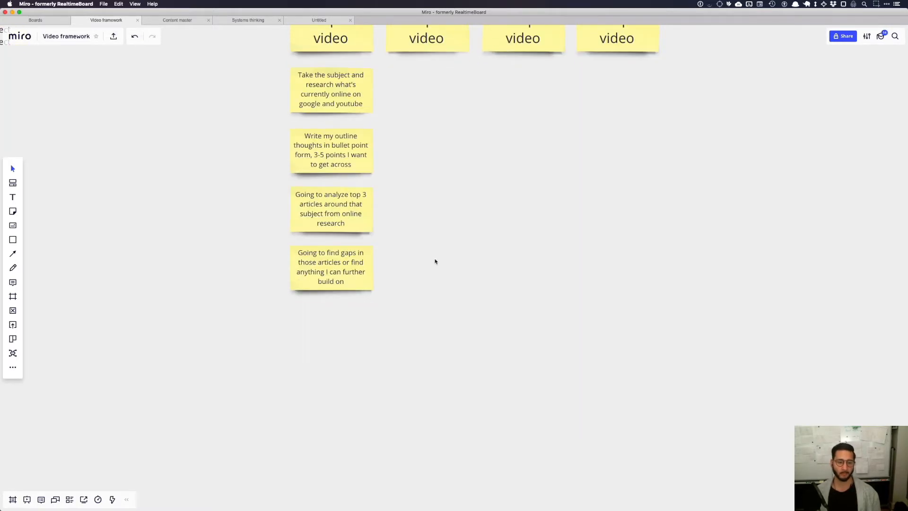
scroll(432, 257, down, 1)
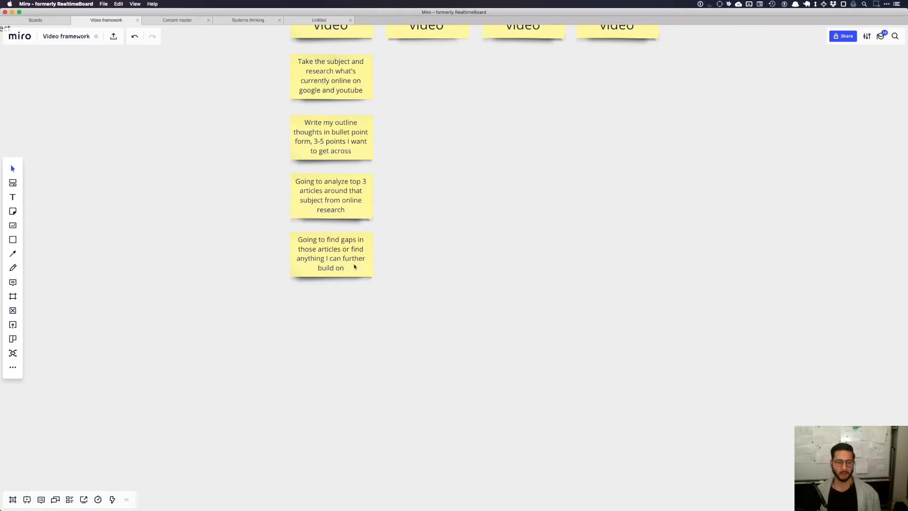
Add a copied note below the gaps note in the Research column reading "Make message succinct"
drag(341, 258, 335, 313)
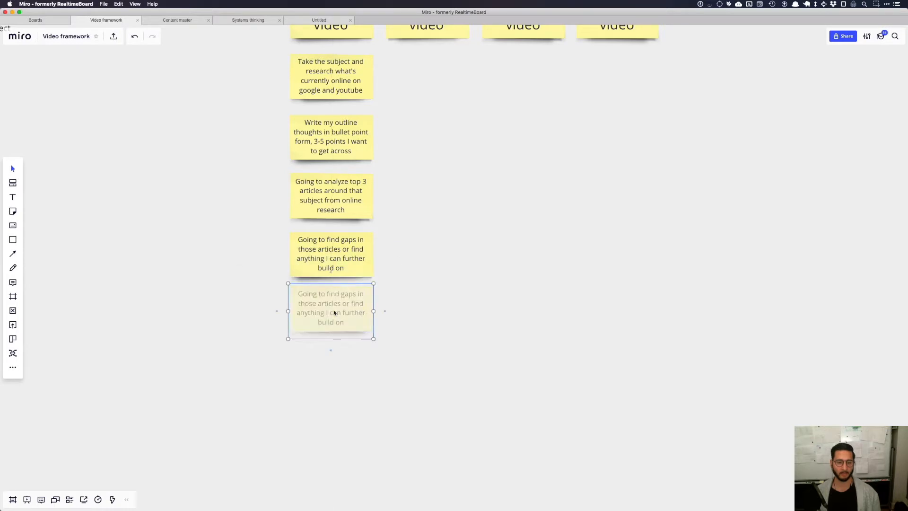
double_click(336, 312)
text(Make me)
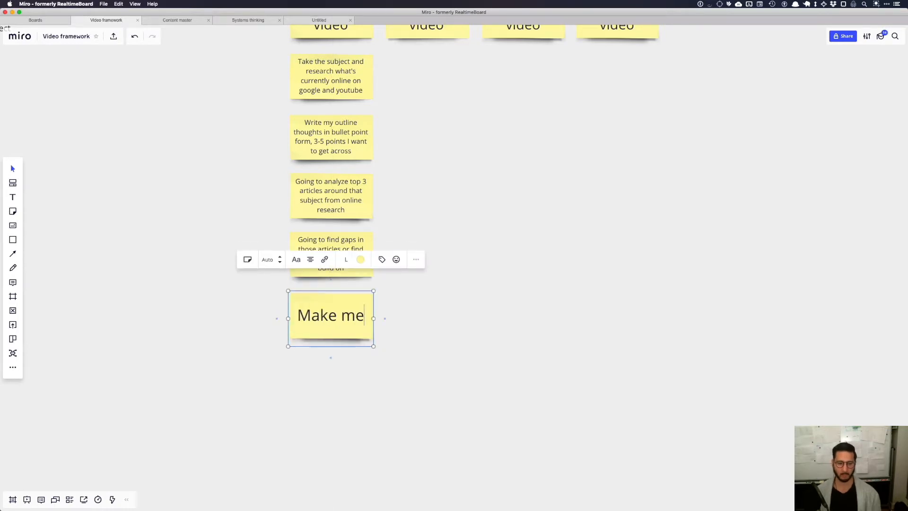
text(ssage succ)
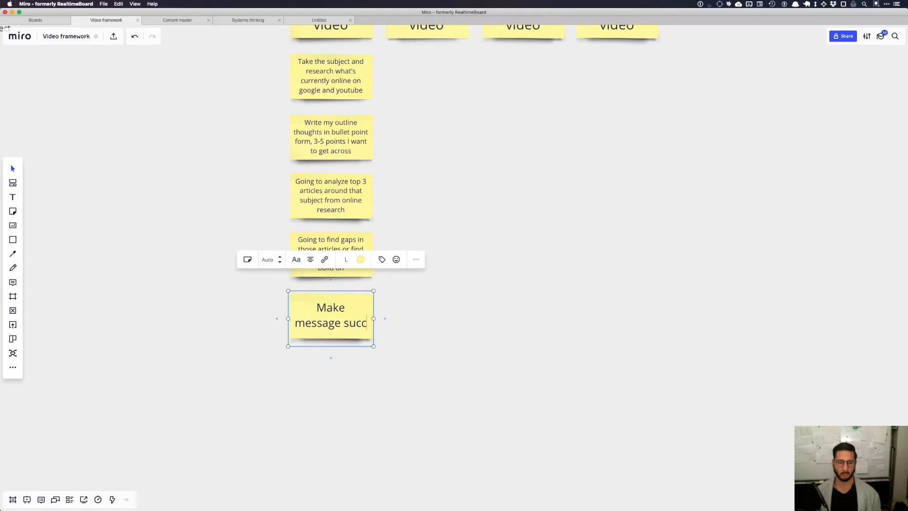
text(inct)
key(Escape)
drag(355, 321, 349, 318)
drag(459, 267, 450, 291)
Extend the Organize note so that it reads "Organize/Plan"
scroll(449, 290, up, 5)
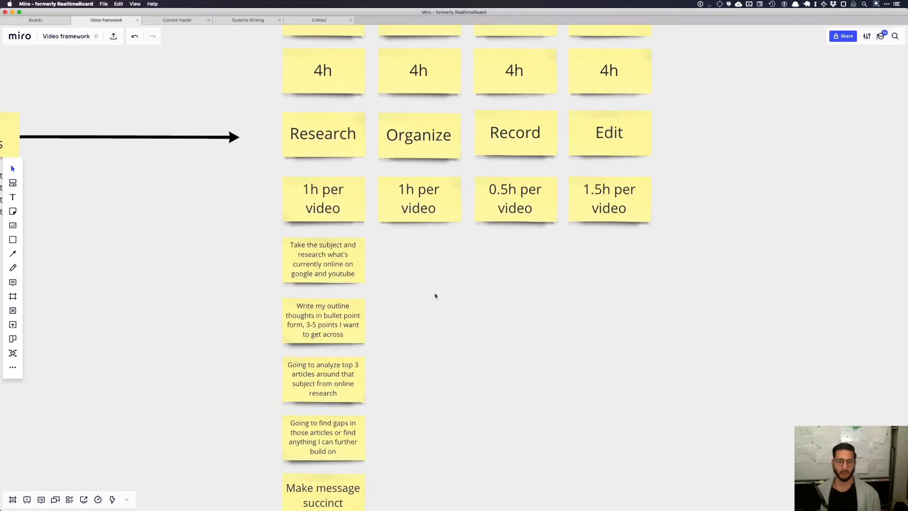
scroll(434, 296, down, 2)
double_click(426, 75)
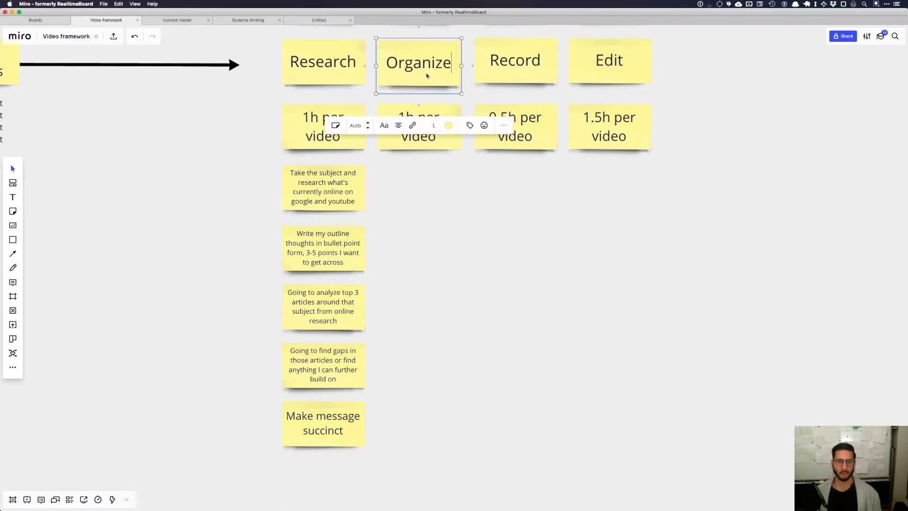
text(/Plan)
Copy the first Research description note into the Organize/Plan column and make it read "Extract existing content from research"
drag(338, 186, 433, 189)
click(520, 218)
double_click(424, 193)
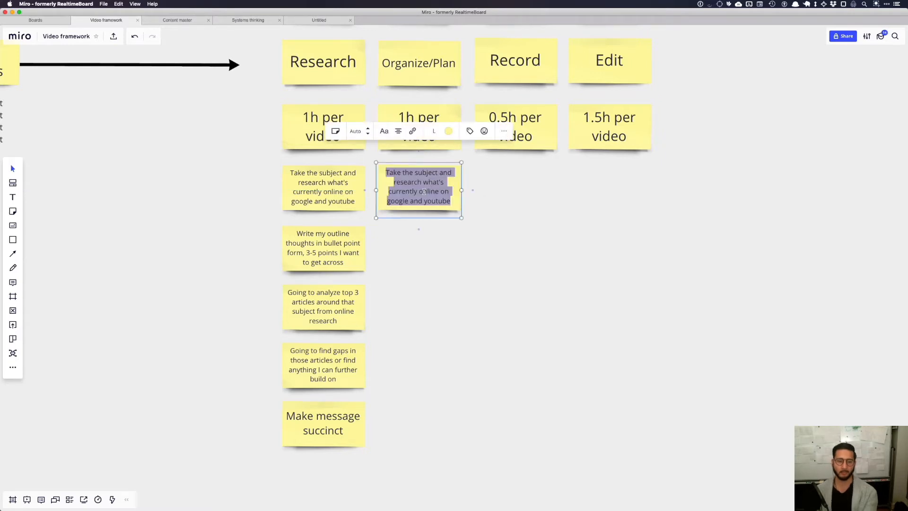
click(470, 256)
scroll(470, 256, up, 2)
scroll(470, 257, down, 2)
double_click(417, 198)
text(Extract existing oc)
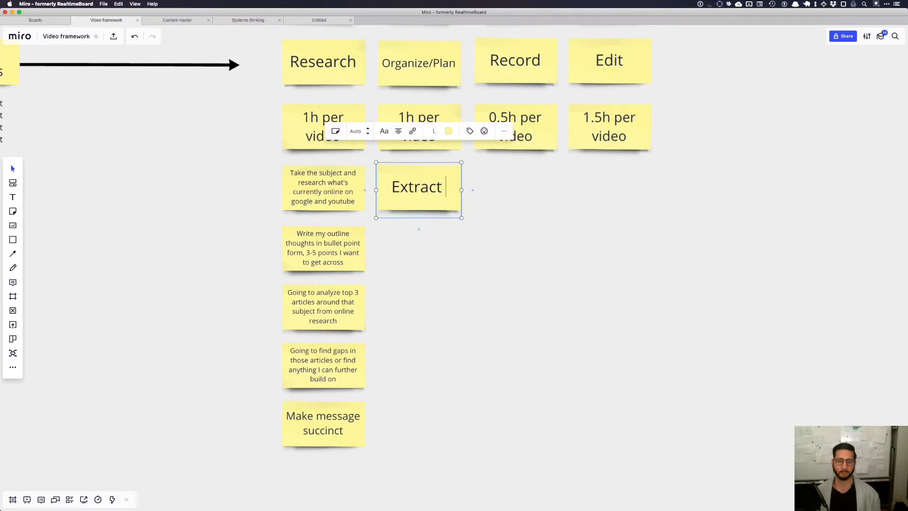
key(BackSpace)
key(BackSpace)
text(c)
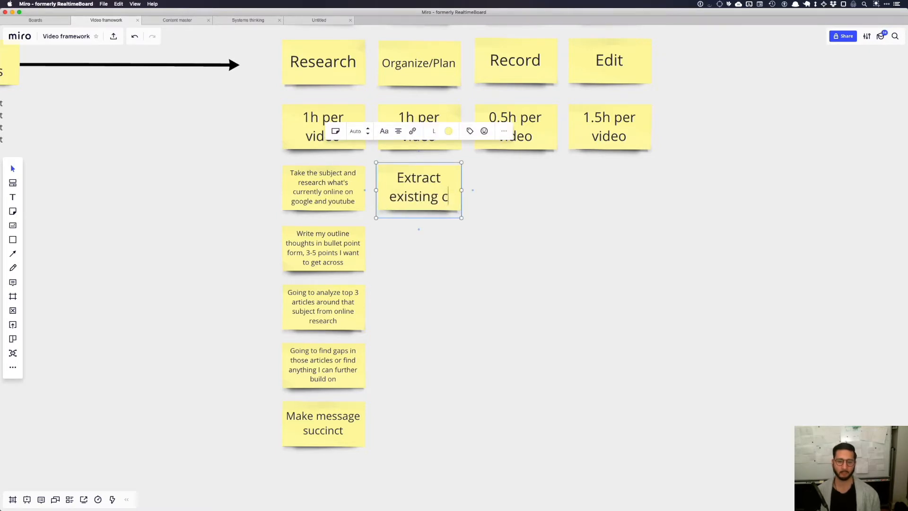
text(ontent from research)
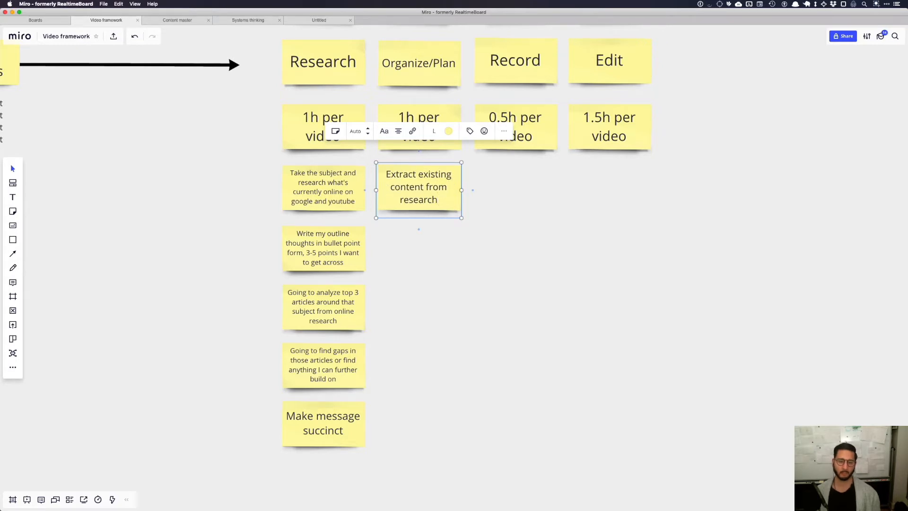
key(Escape)
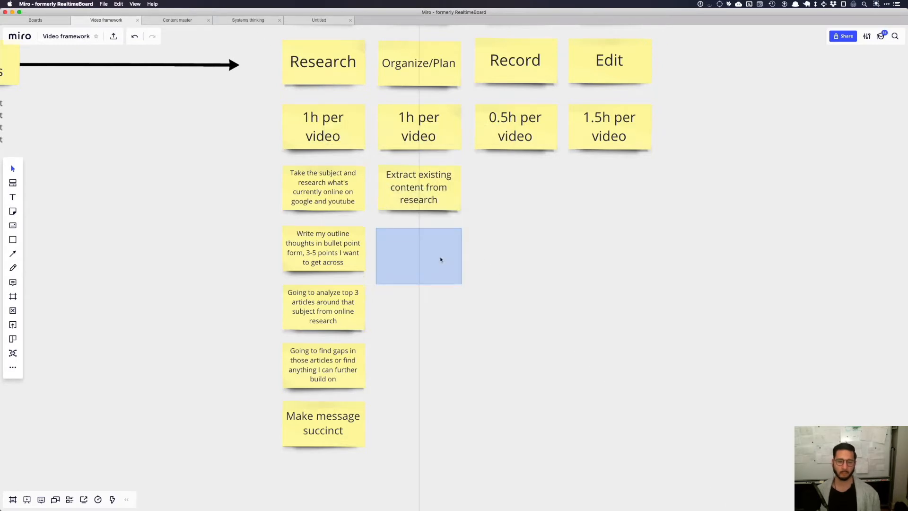
Add a copied note below it in the Organize/Plan column reading "Create new content from outlines"
click(436, 251)
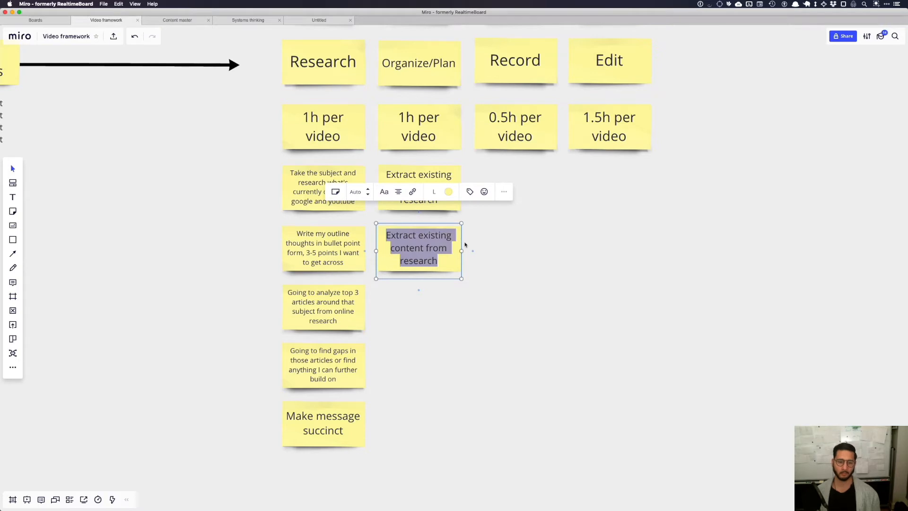
text(Create new con)
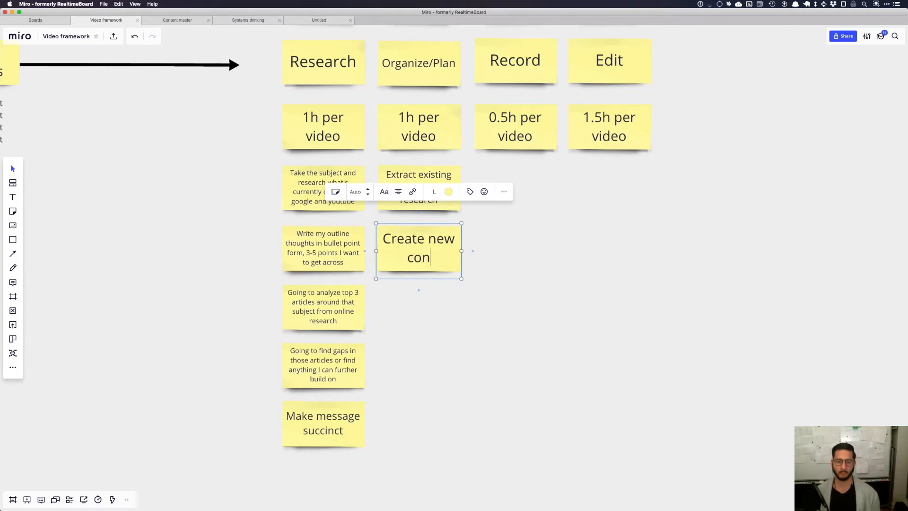
text(tent from outlines)
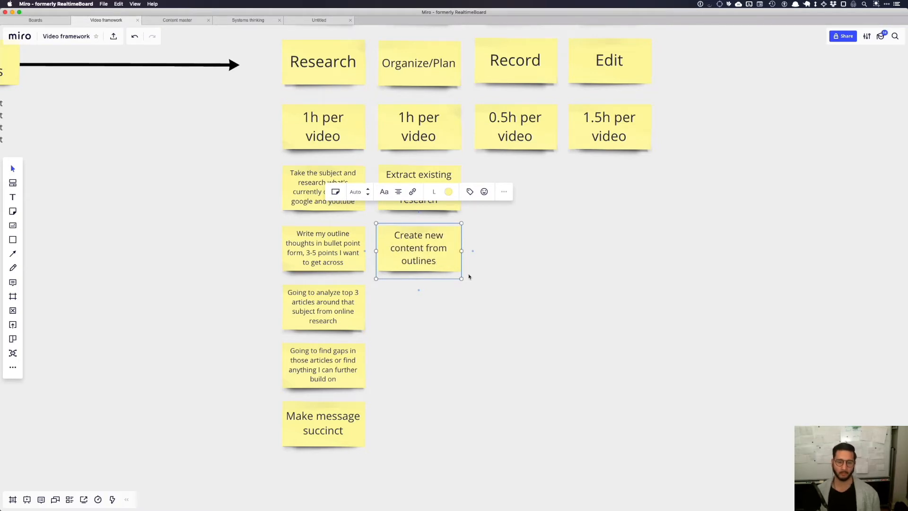
click(470, 277)
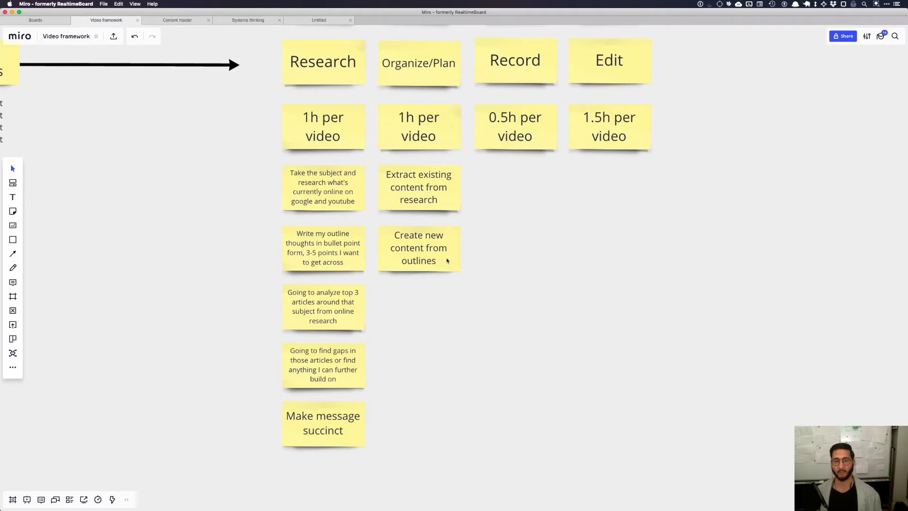
Add a copied note below the outlines note reading "Merge everything into Miro break it down into systems or flows"
drag(422, 263, 420, 315)
double_click(422, 310)
key(super+a)
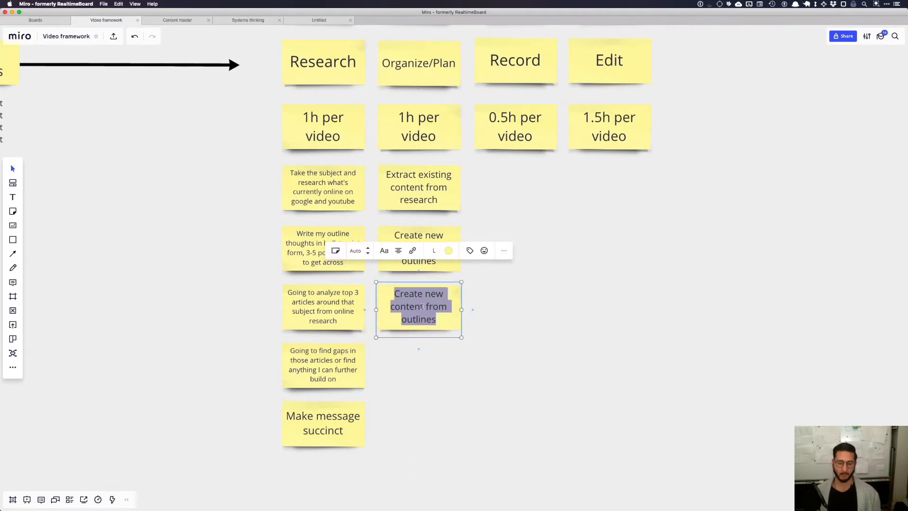
text(Merge everything into )
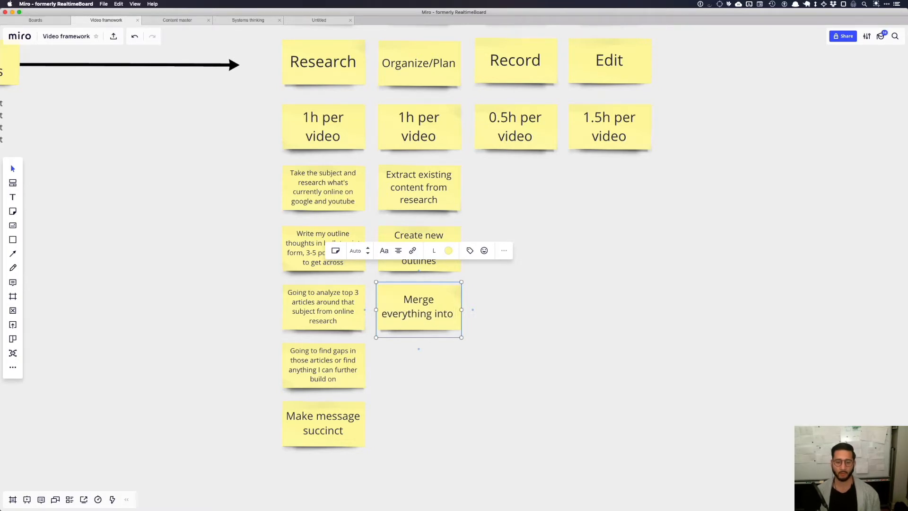
text(Miro )
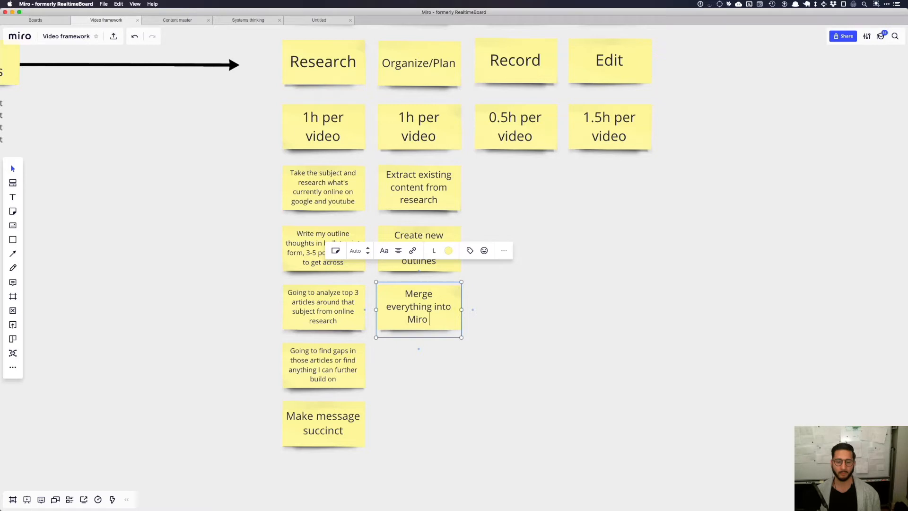
text(brea)
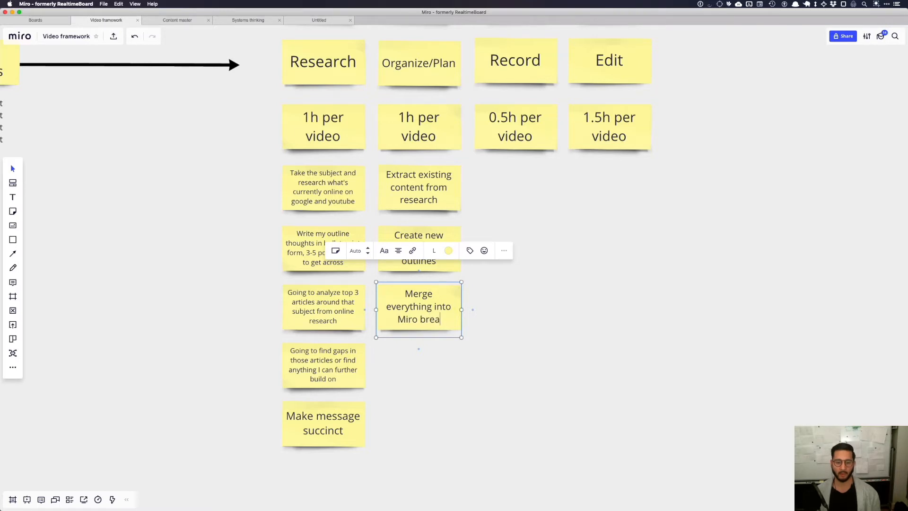
text(k it down into)
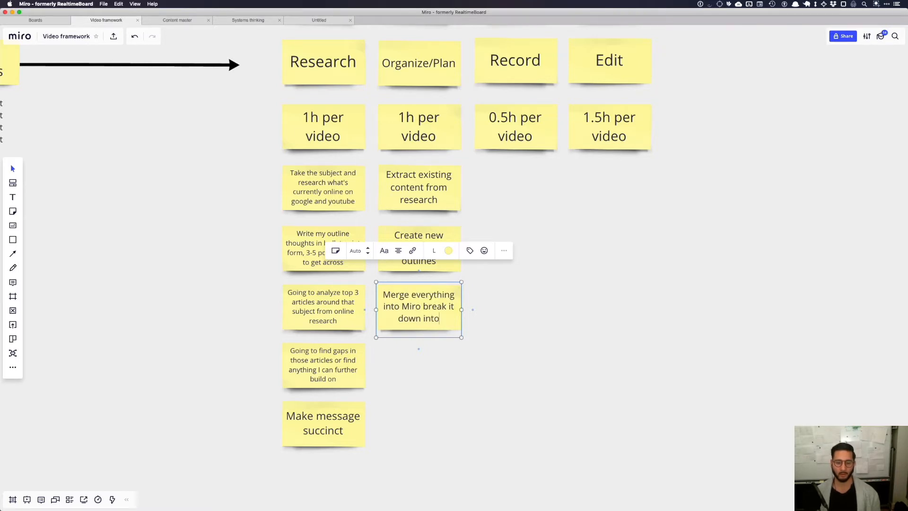
text( systems or flows)
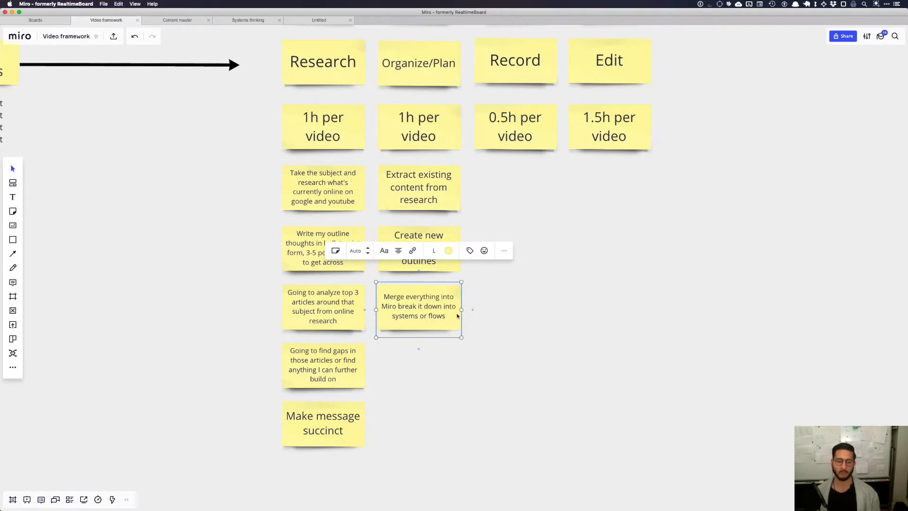
click(510, 315)
scroll(509, 309, up, 4)
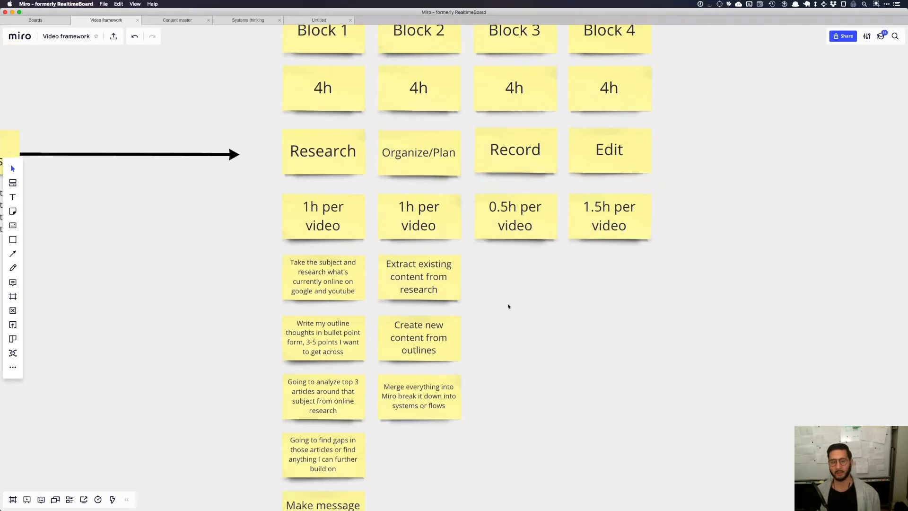
scroll(508, 306, down, 3)
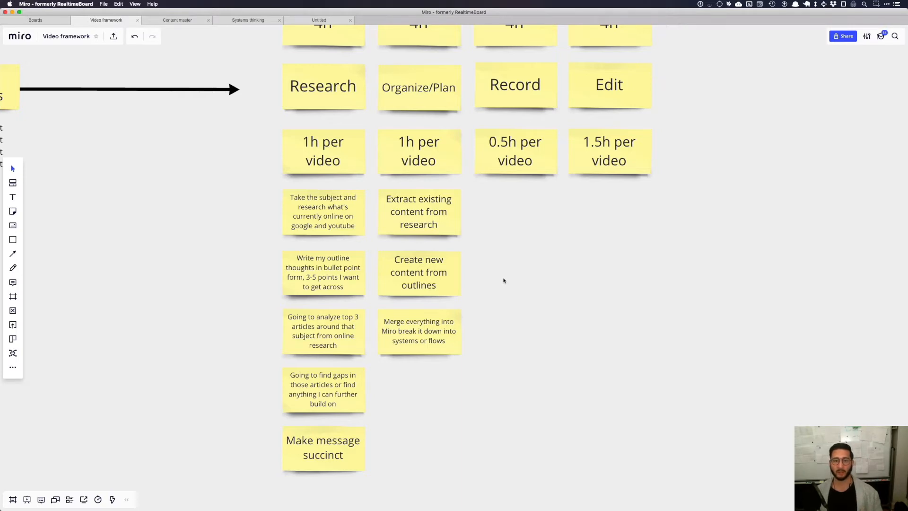
scroll(502, 277, down, 10)
drag(405, 52, 435, 322)
double_click(435, 322)
key(BackSpace)
click(549, 298)
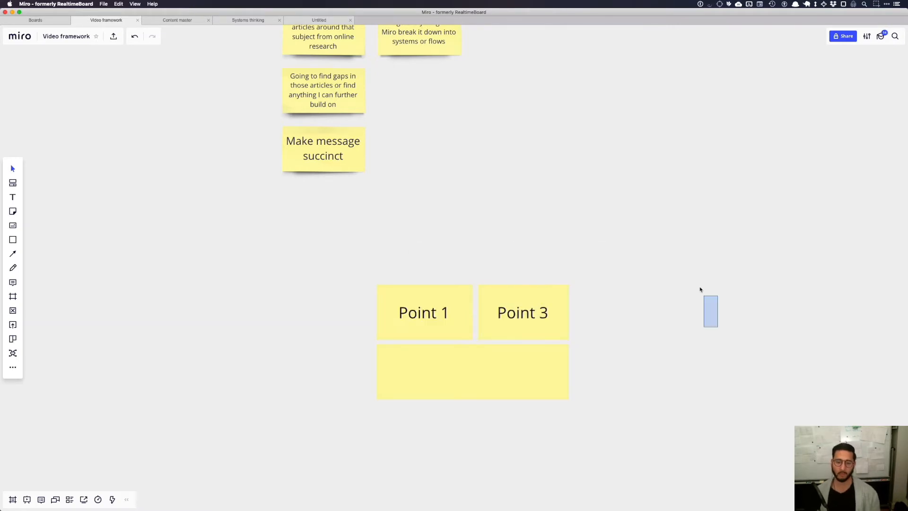
drag(702, 292, 232, 447)
key(BackSpace)
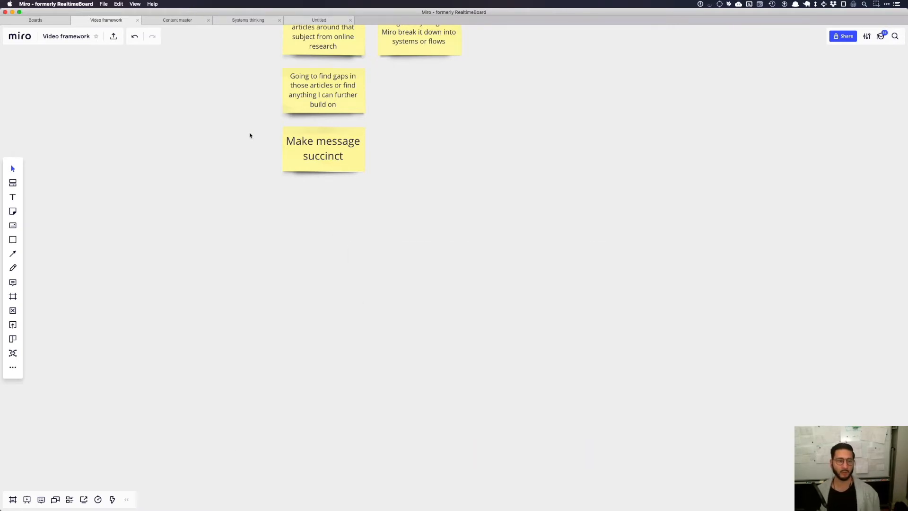
Examine the client process flow on the Content master board as an example, and return to the Video framework board
click(177, 20)
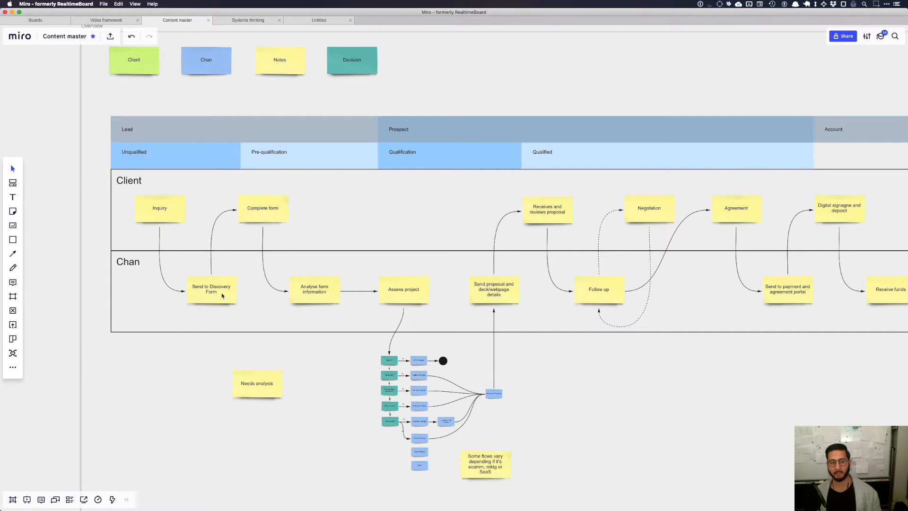
scroll(434, 310, down, 1)
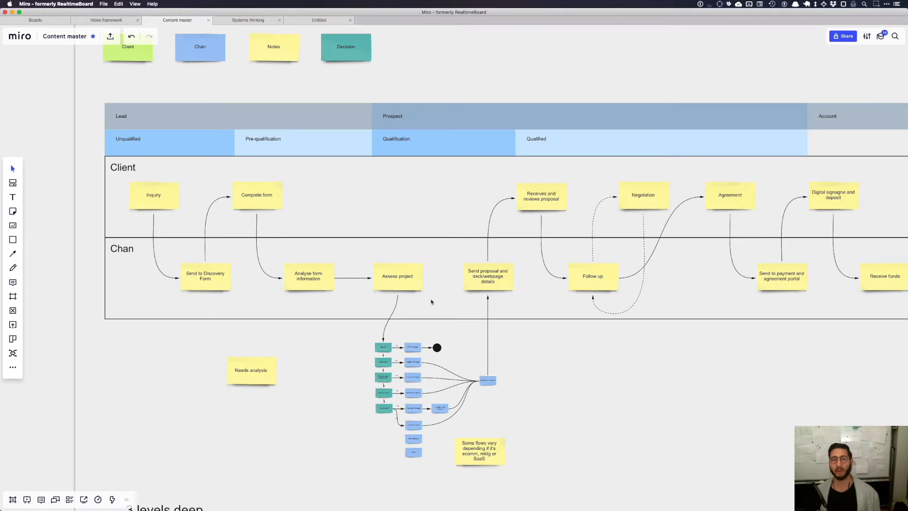
click(112, 19)
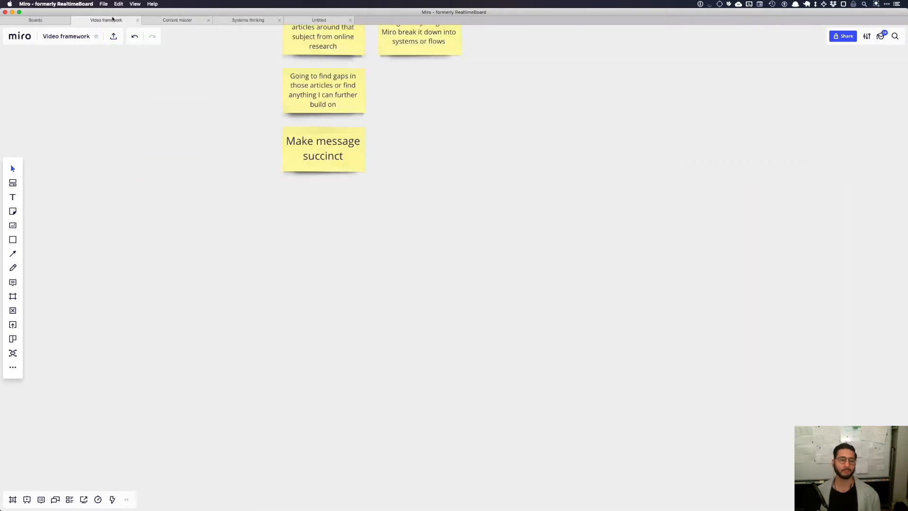
Insert "visual" before "systems or flows" in the Merge everything note
scroll(477, 144, up, 6)
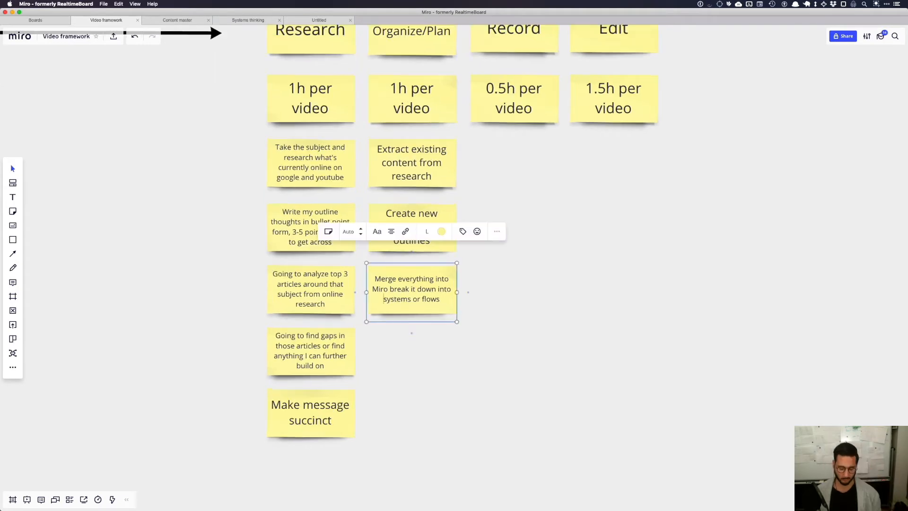
text(visual)
click(737, 360)
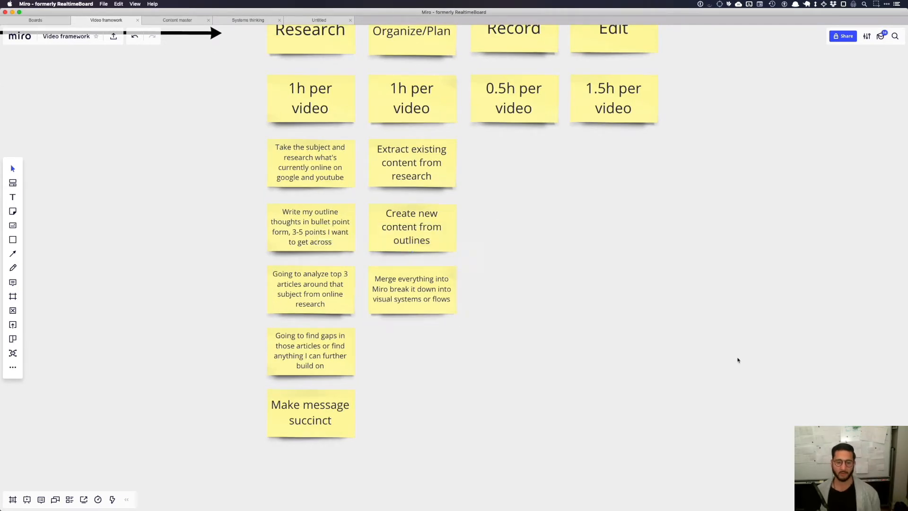
Copy the "Extract existing content from research" note into the Record column beneath the 0.5h per video note
scroll(515, 316, up, 2)
key(n)
drag(505, 226, 498, 229)
double_click(497, 243)
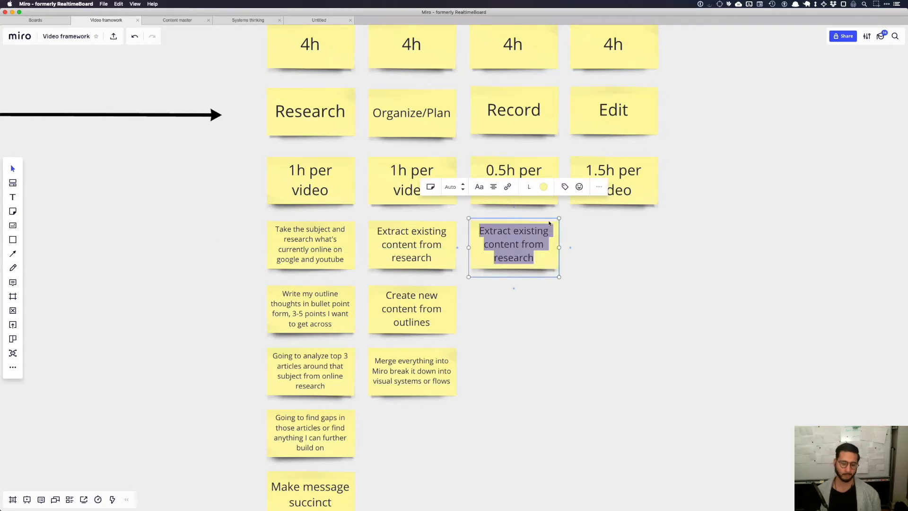
Add a copied note below the Merge everything note reading "Maybe a bit of a script"
drag(423, 383, 417, 447)
double_click(417, 446)
text(May)
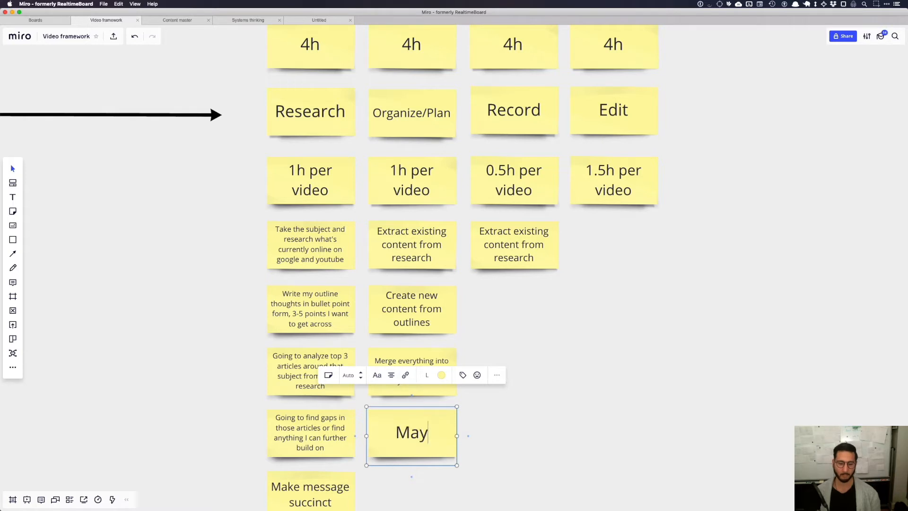
text(be a bit of a script)
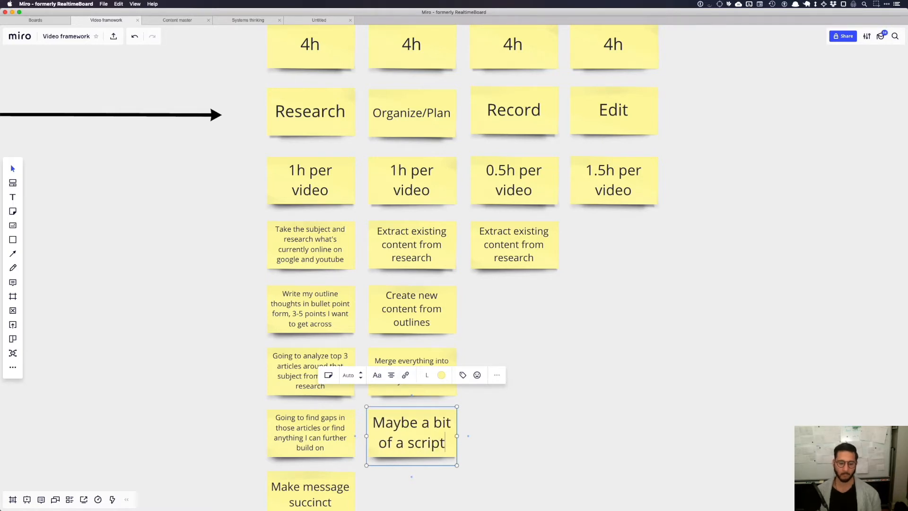
click(580, 336)
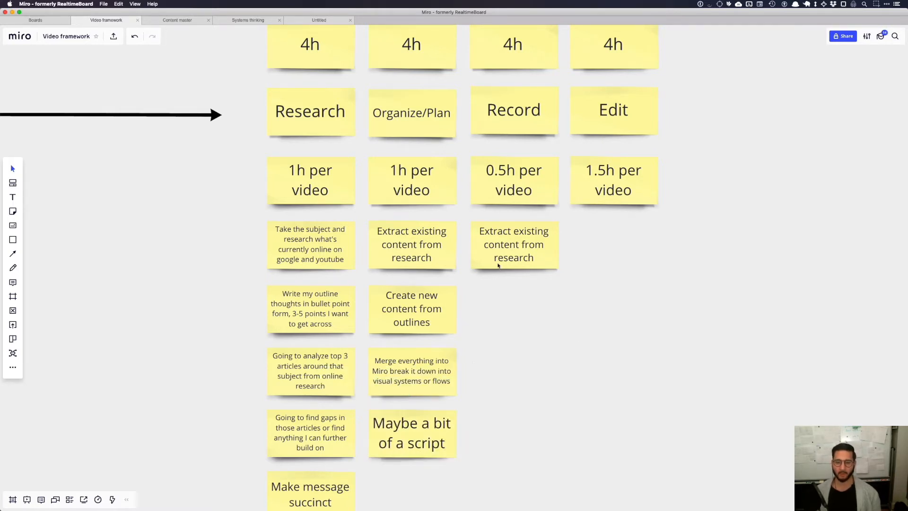
Reword the copied note beneath the 0.5h per video note in the Record column as "Doing the recording"
double_click(498, 265)
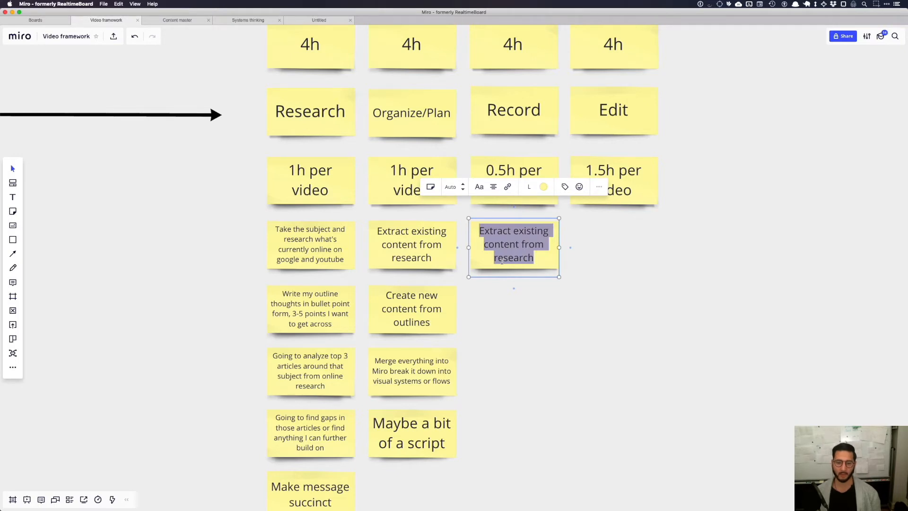
text(Doing the re)
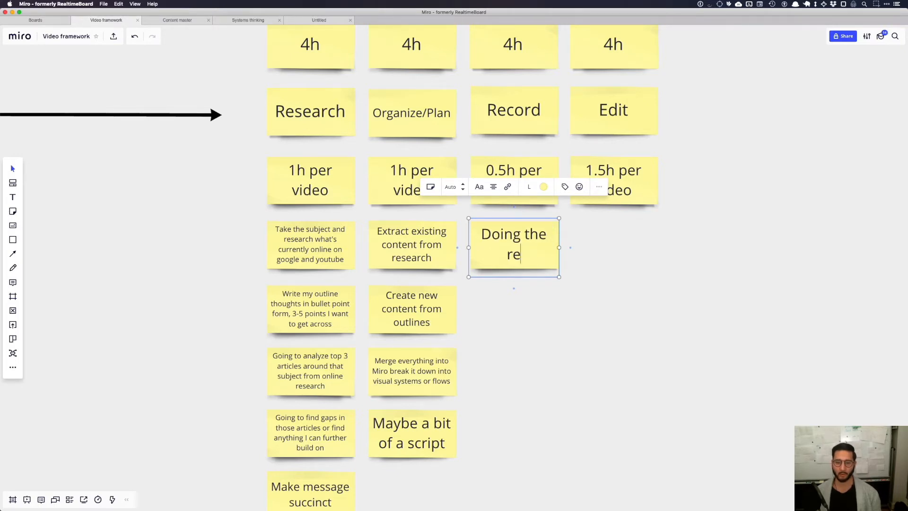
text(cording)
click(641, 282)
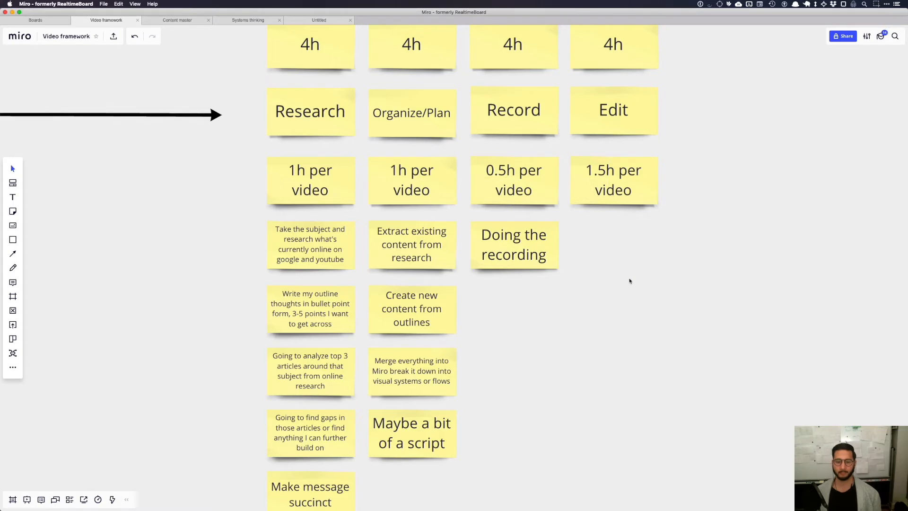
Copy the "Doing the recording" note beneath the 1.5h per video note in the Edit column and reword it as "Editing audio/video/transitions/intro/outro"
scroll(615, 284, right, 1)
scroll(604, 282, right, 3)
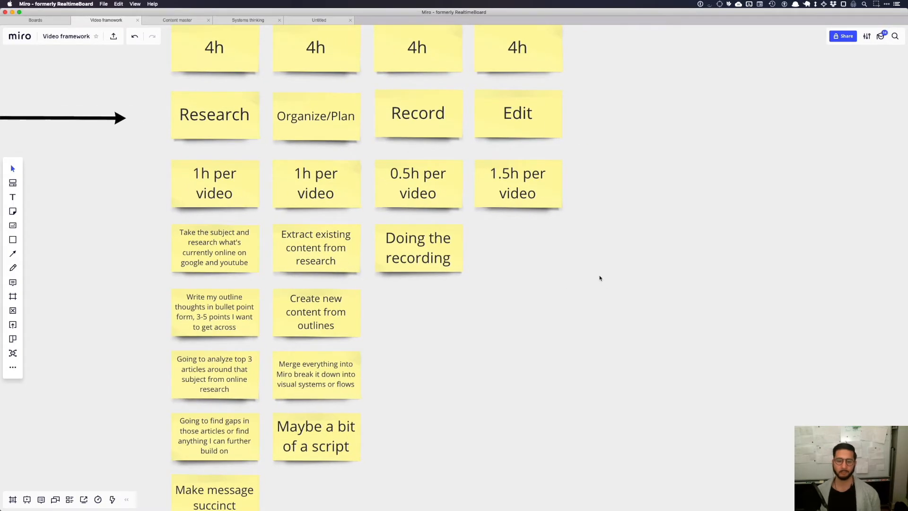
drag(443, 263, 544, 265)
click(552, 308)
double_click(520, 263)
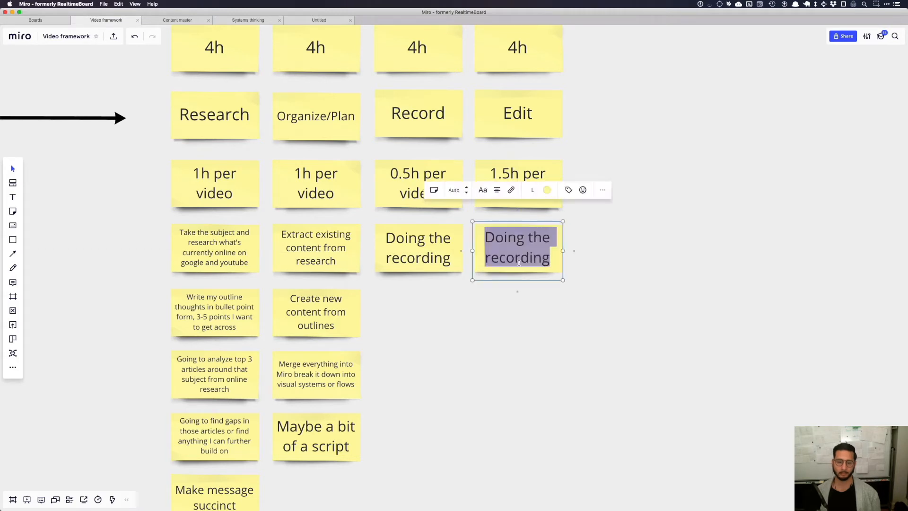
text(Edit)
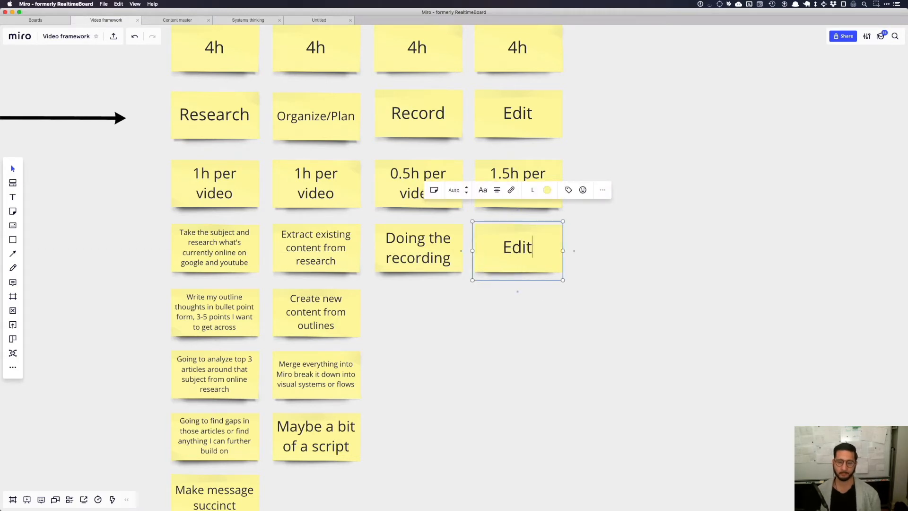
text(ing )
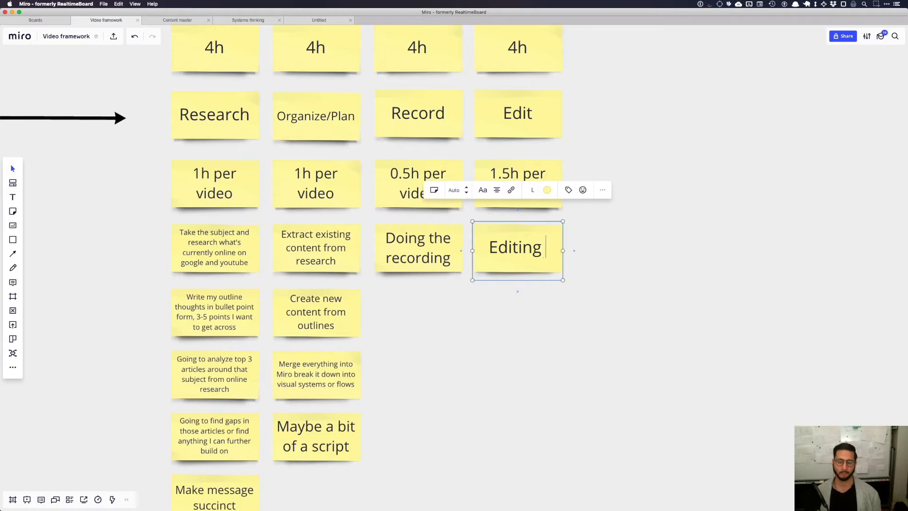
text(audio/video)
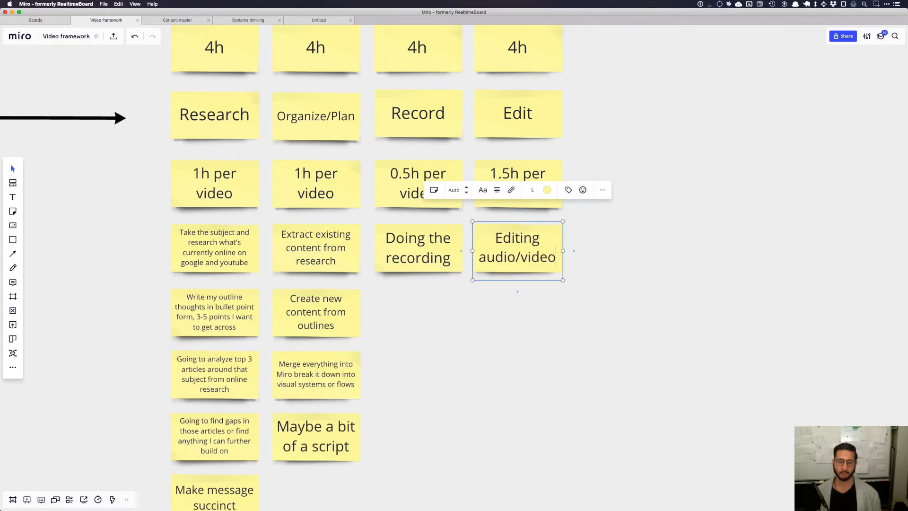
text(/transitions)
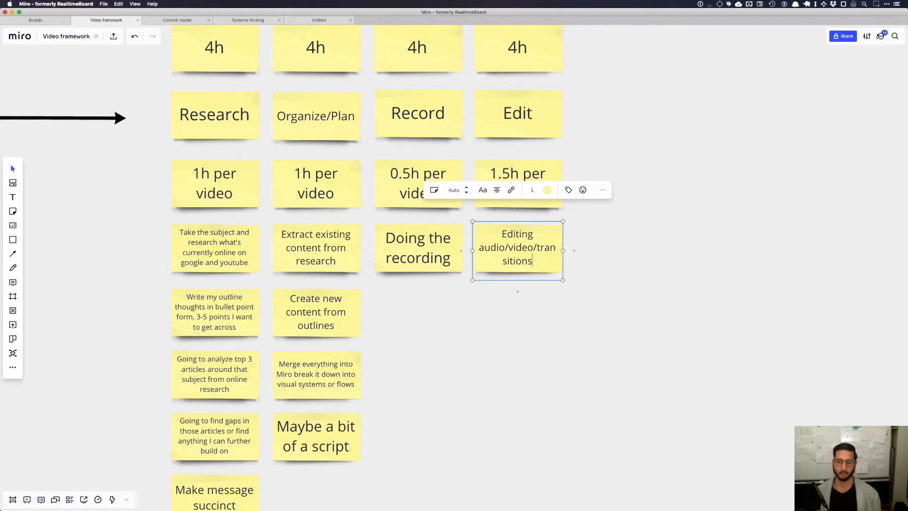
text(/intro/out)
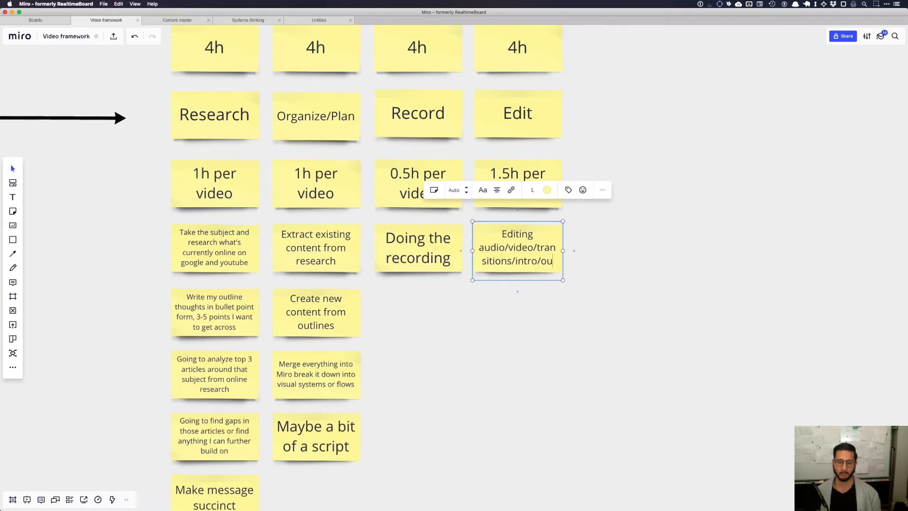
text(ro)
click(532, 350)
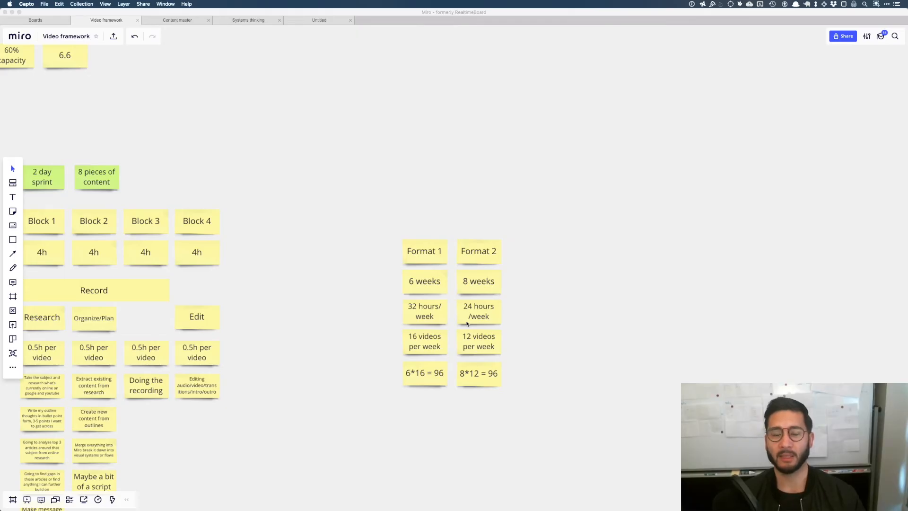
Examine the Format 1 and Format 2 schedule notes alongside the 100-video goal and capacity notes
scroll(467, 323, left, 10)
scroll(467, 323, up, 5)
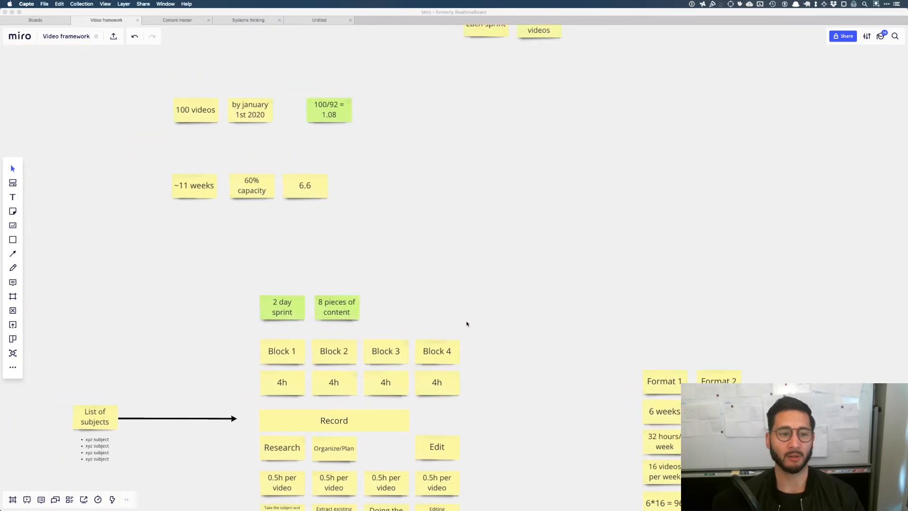
scroll(446, 235, right, 10)
scroll(446, 235, down, 3)
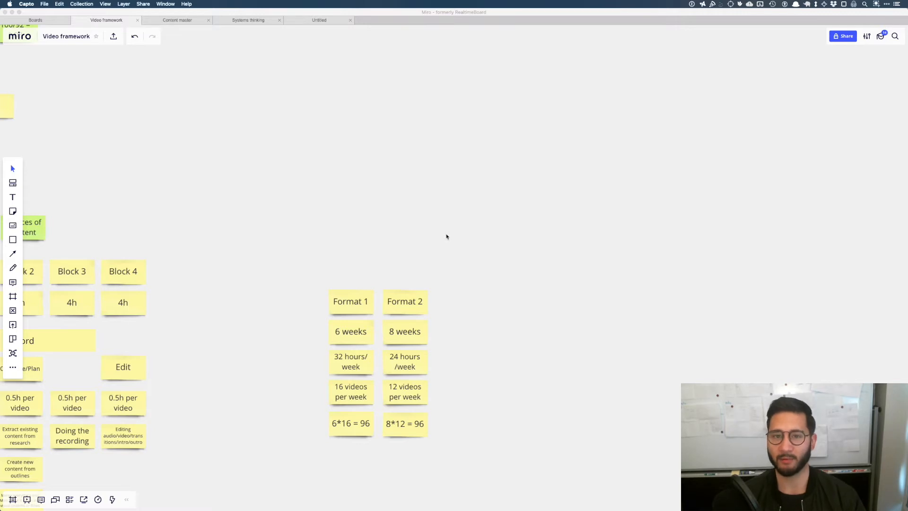
scroll(447, 237, left, 3)
scroll(447, 236, up, 1)
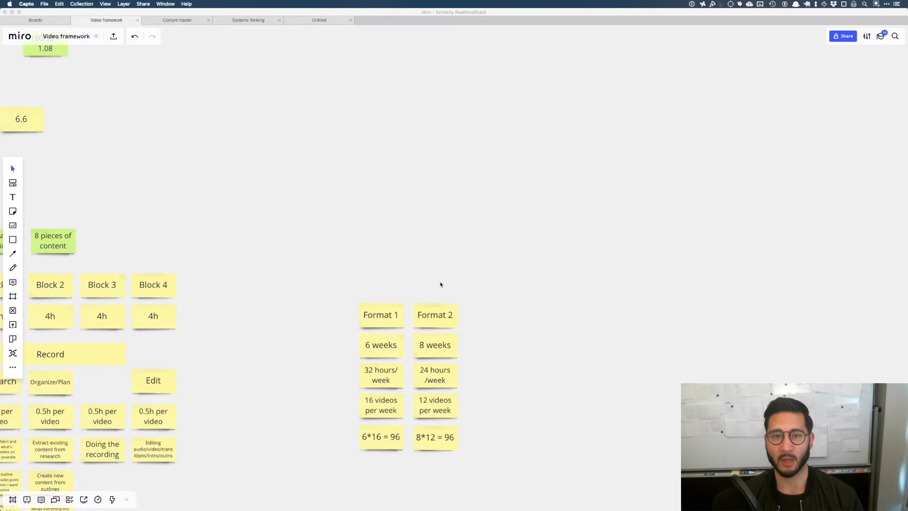
scroll(441, 284, down, 5)
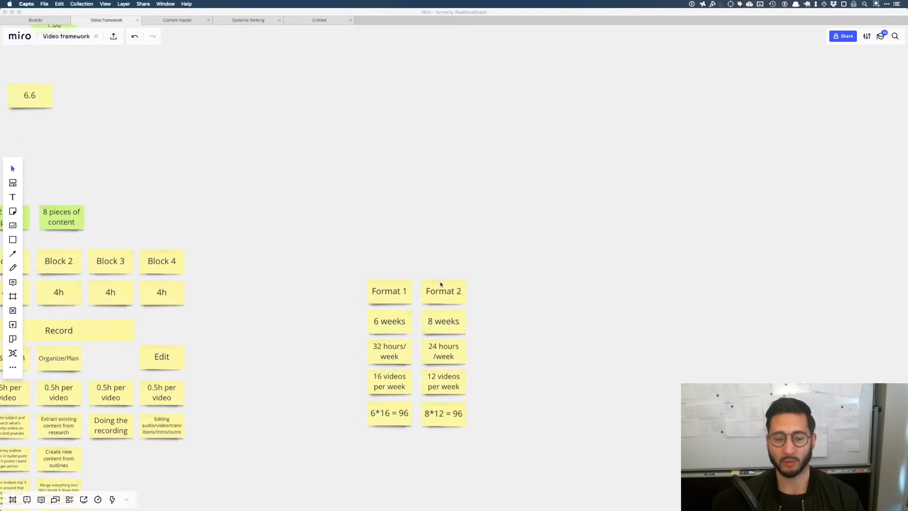
scroll(430, 266, up, 3)
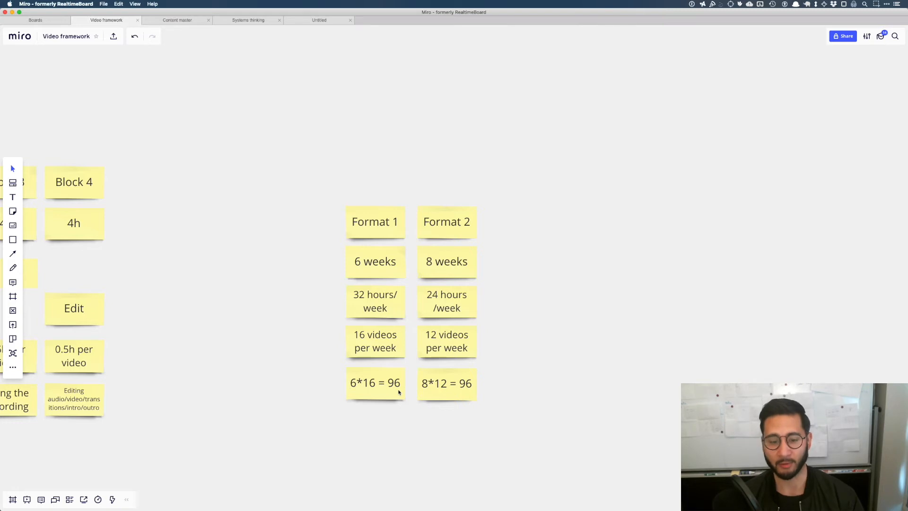
scroll(395, 377, up, 1)
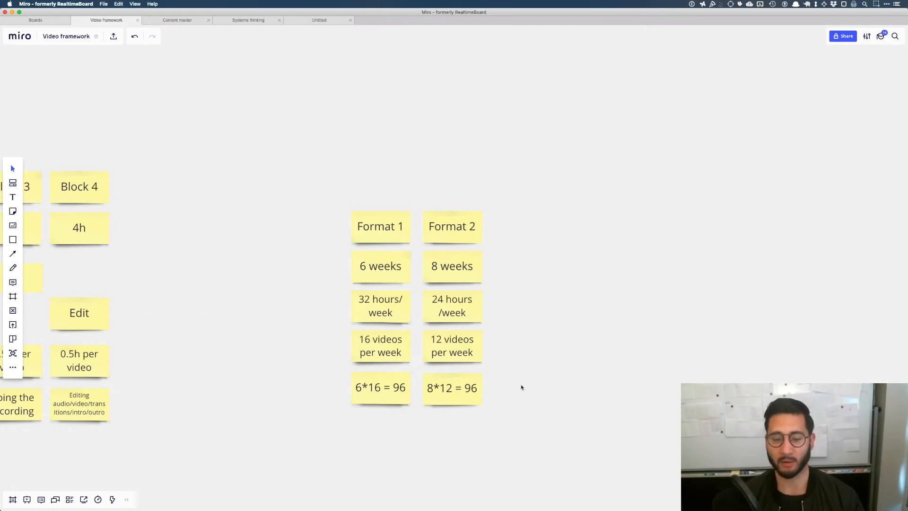
Review the 8-piece sprint plan's blocks, Record span, time per video and task notes, and compare it with the two formats
scroll(487, 376, left, 10)
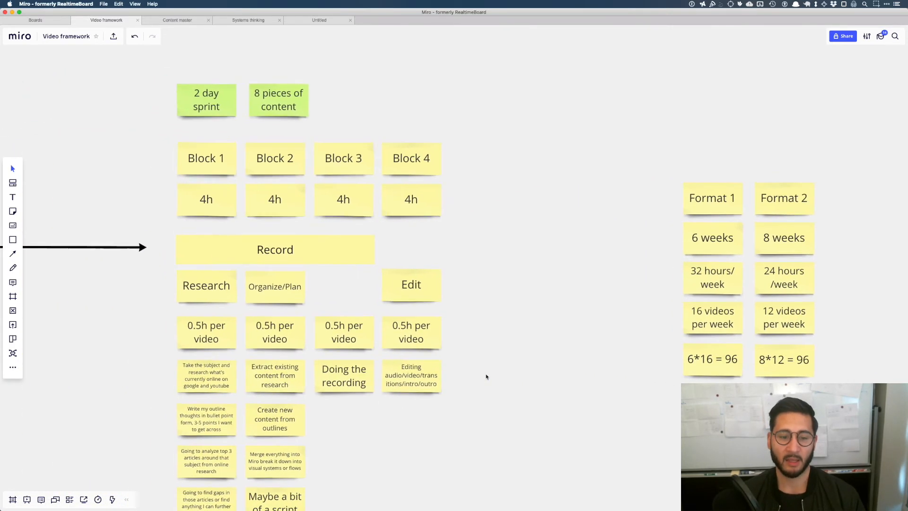
scroll(495, 259, left, 2)
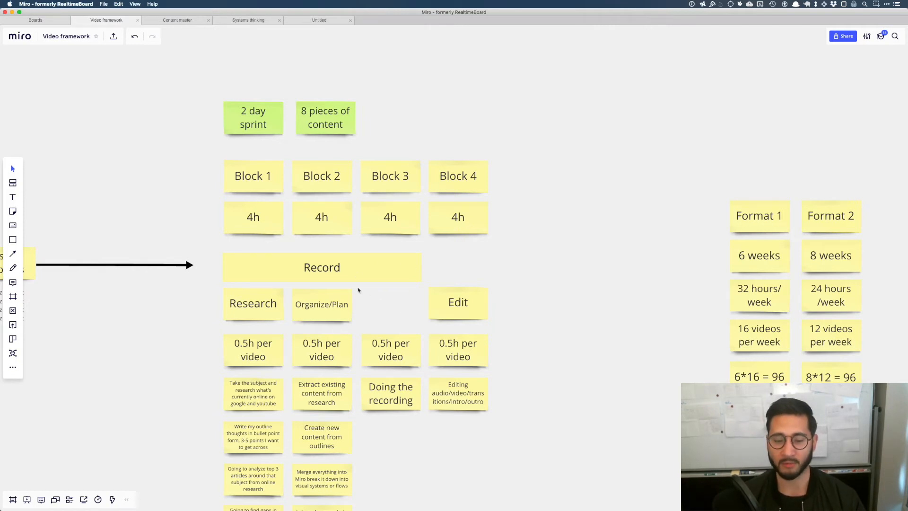
click(364, 269)
click(479, 260)
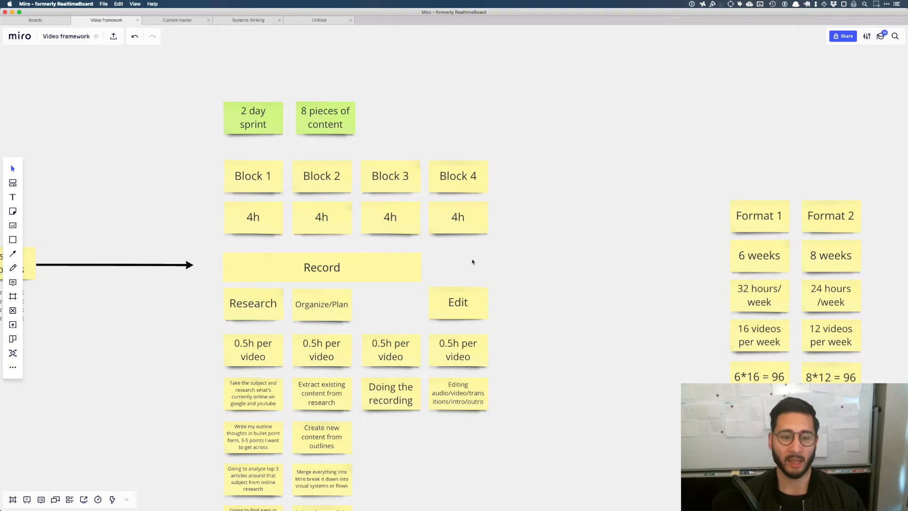
scroll(473, 262, up, 2)
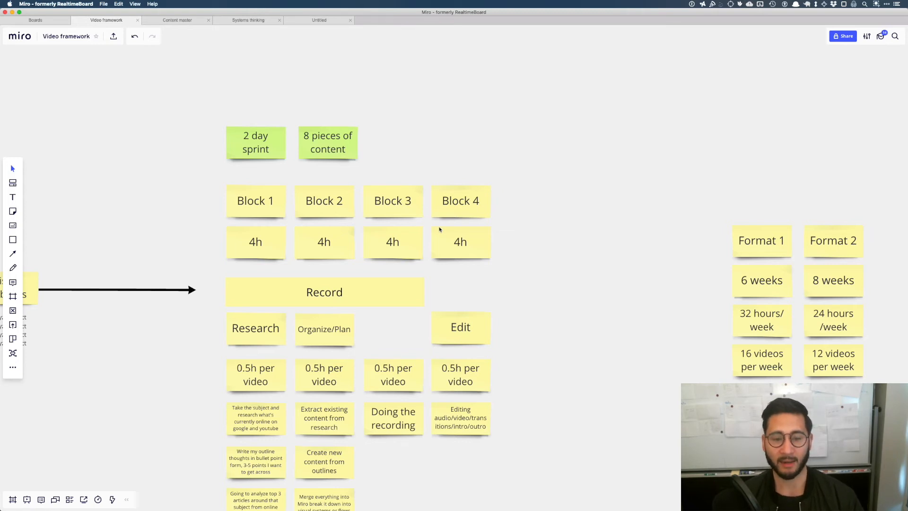
scroll(439, 229, left, 5)
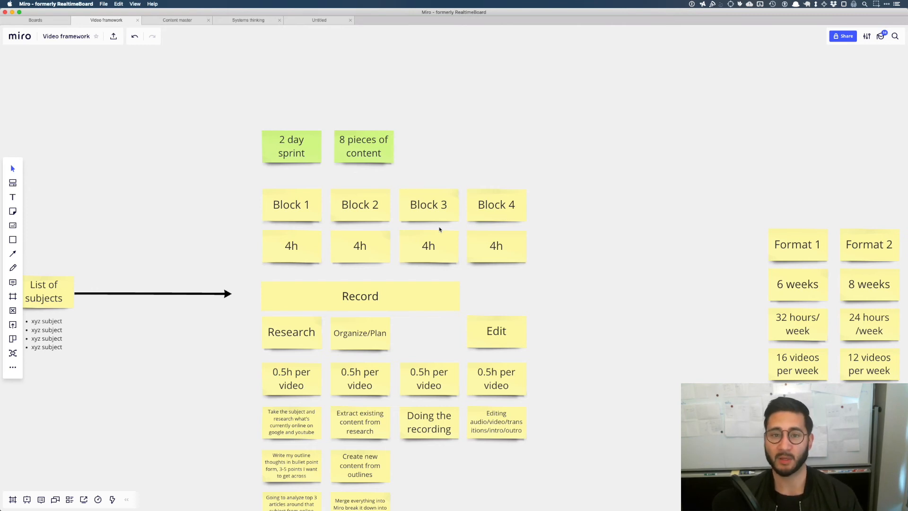
scroll(440, 229, left, 3)
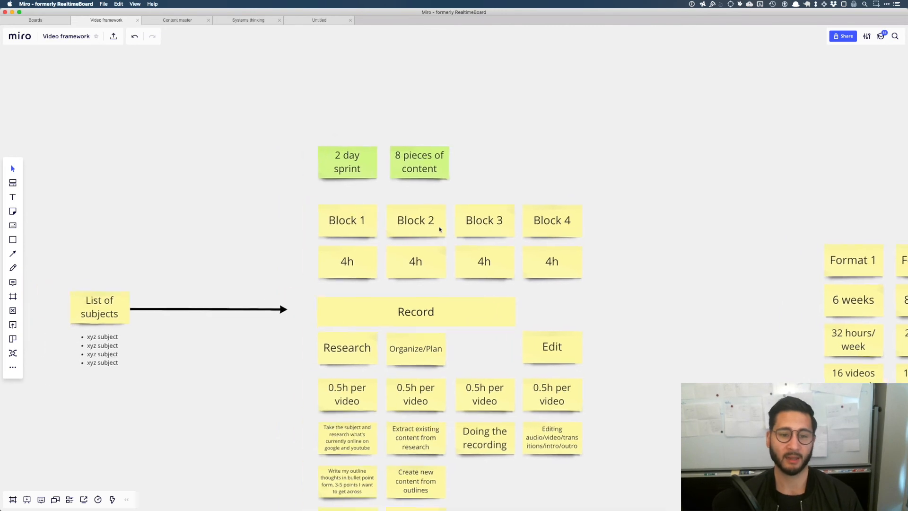
scroll(439, 229, down, 3)
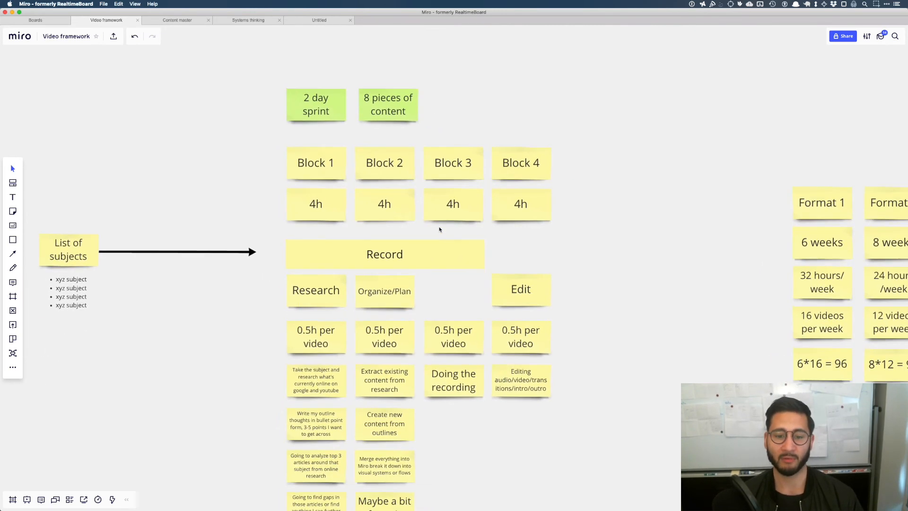
scroll(476, 270, right, 4)
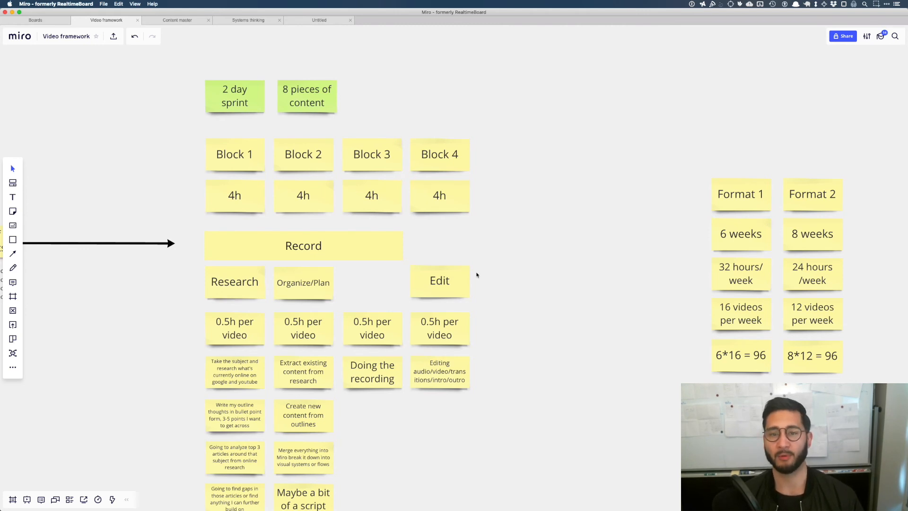
scroll(476, 275, right, 15)
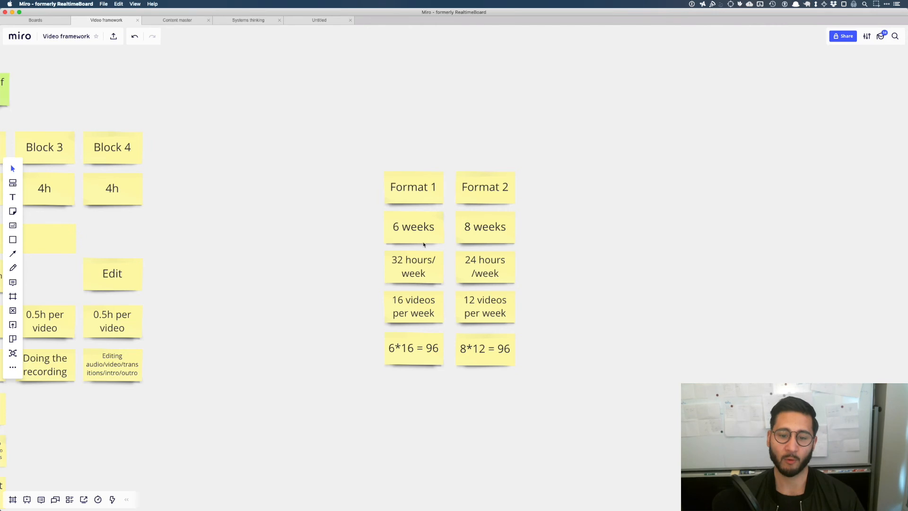
Look over the whole 4-piece sprint plan, from the list of subjects to the task notes in each column
scroll(405, 293, left, 10)
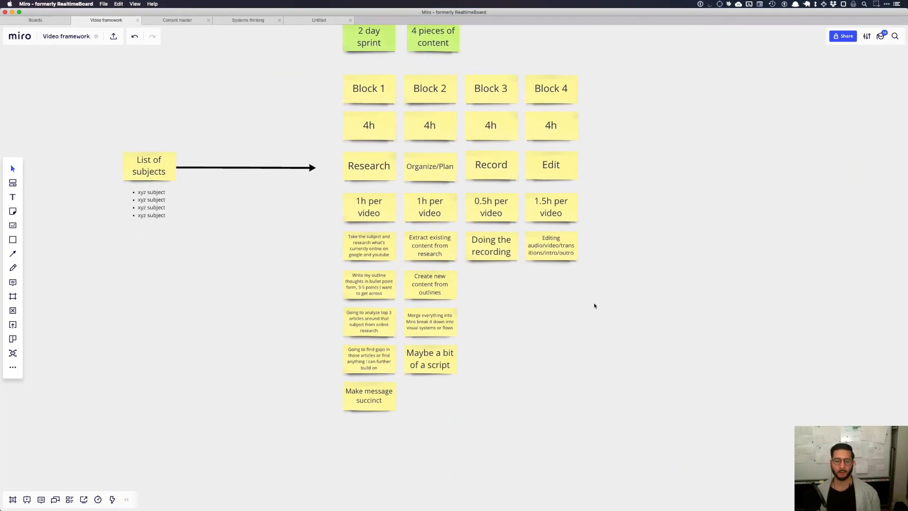
scroll(594, 305, up, 1)
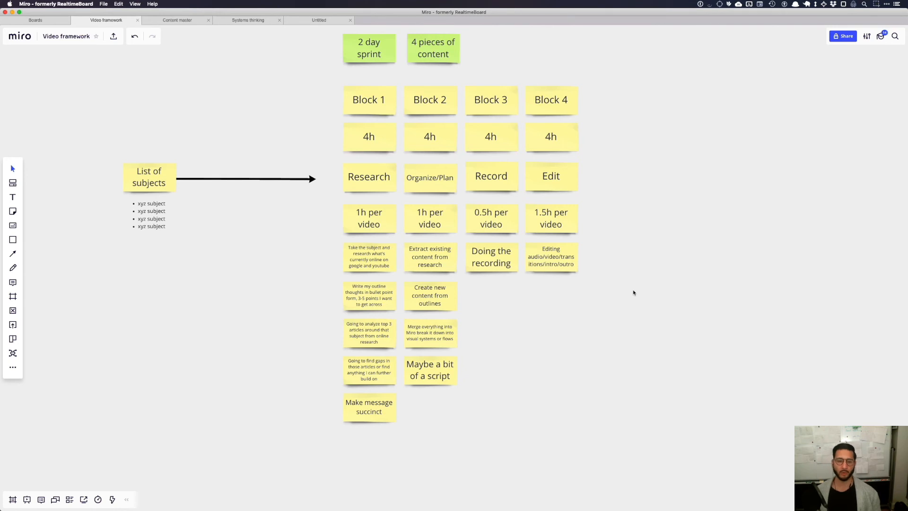
scroll(634, 293, up, 2)
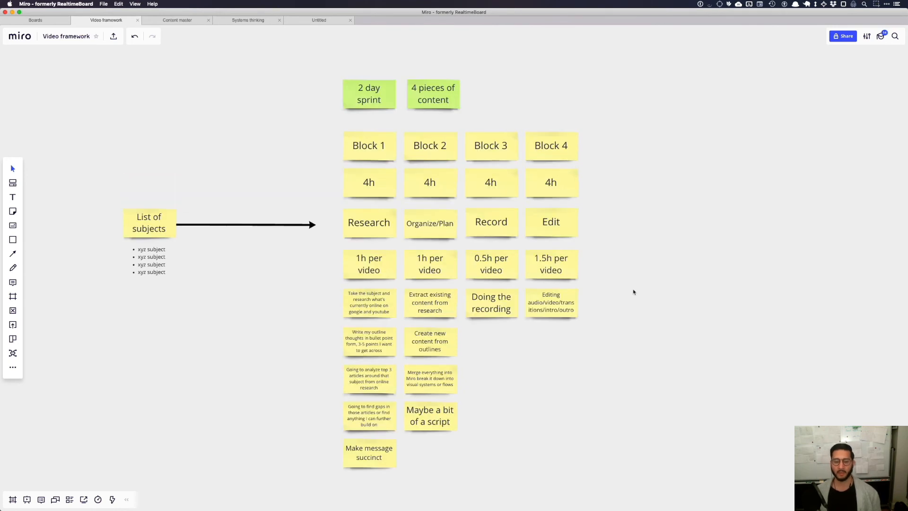